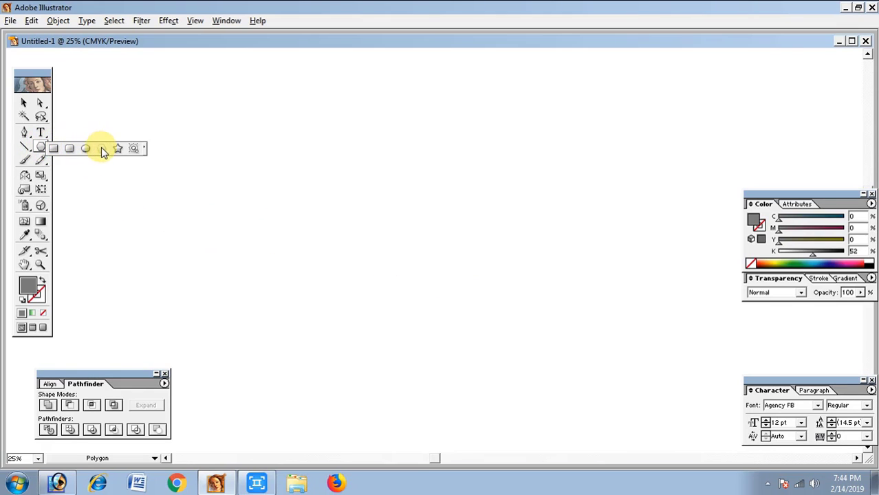
Step: Draw a gray three-sided polygon near the page centre with the Polygon tool, then select it
left_click(98, 152)
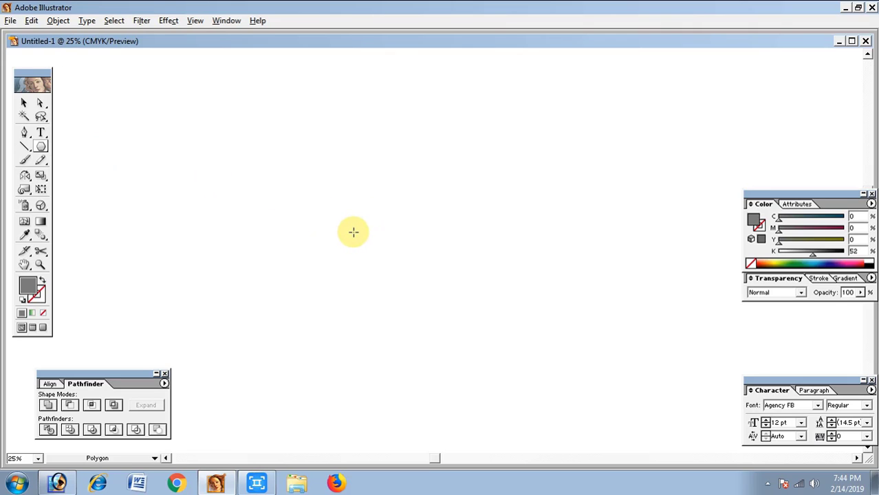
left_click_drag(376, 247, 418, 285)
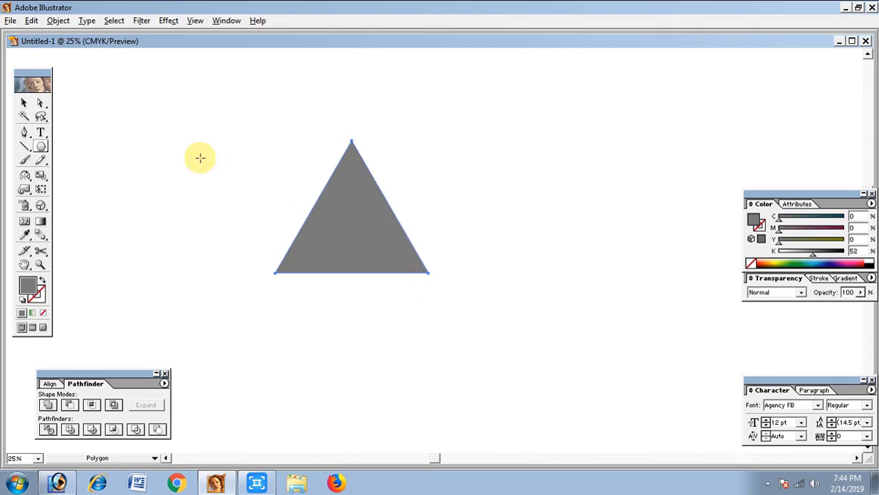
left_click(24, 105)
left_click_drag(338, 243, 350, 266)
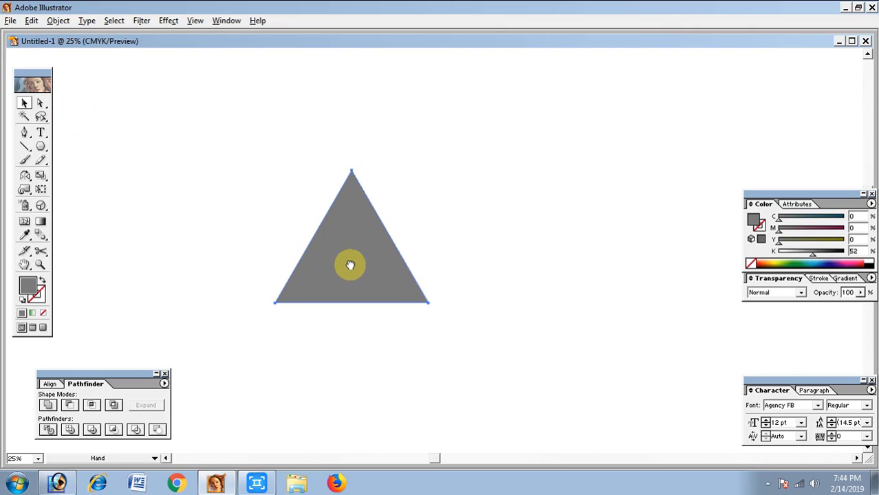
left_click(377, 246)
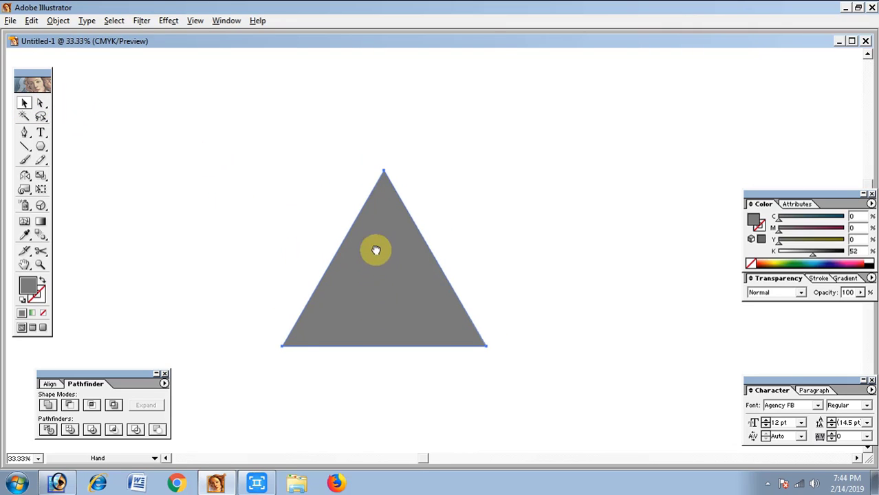
left_click_drag(378, 314, 380, 162)
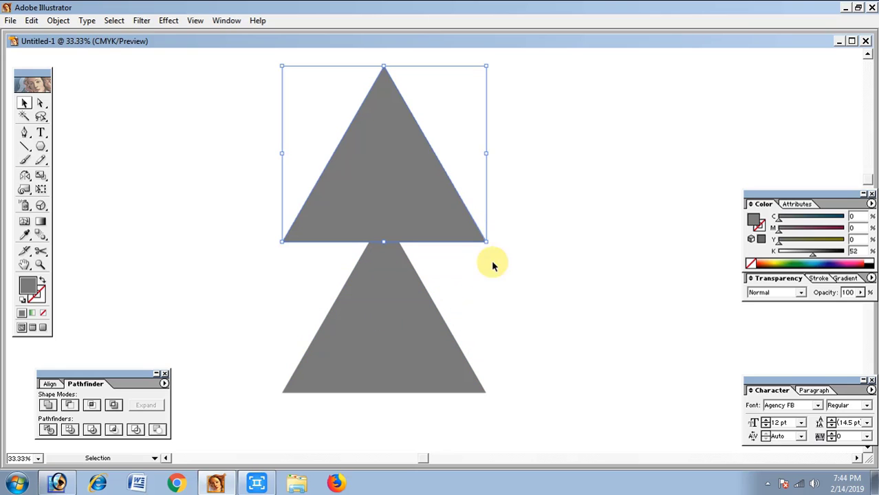
left_click_drag(492, 243, 345, 126)
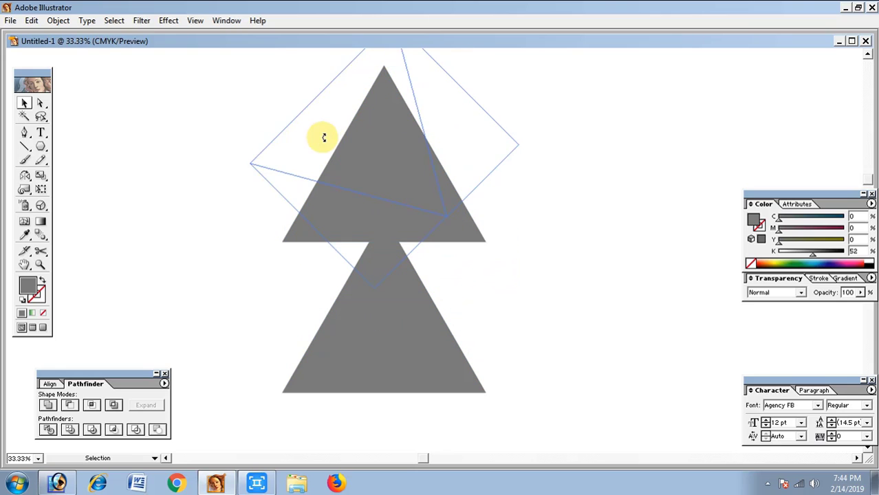
left_click(423, 229, "ctrl")
left_click(402, 243, "ctrl")
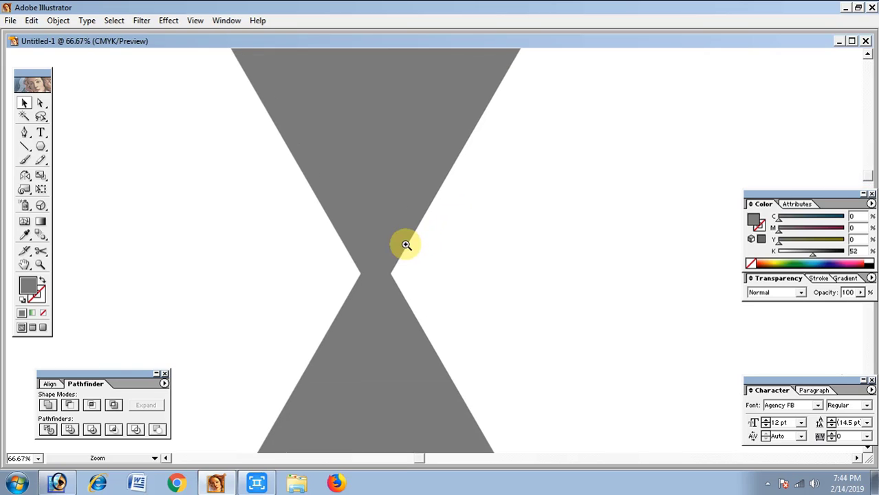
left_click_drag(393, 238, 395, 234)
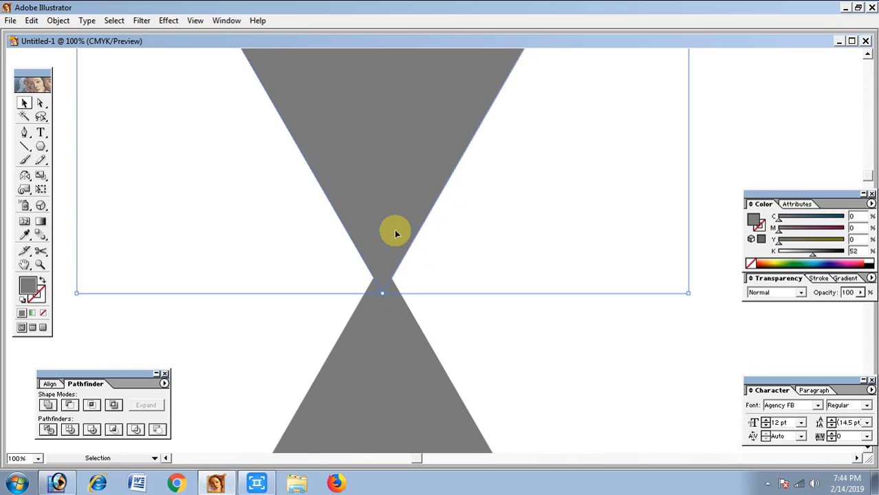
left_click(437, 242)
left_click(392, 219)
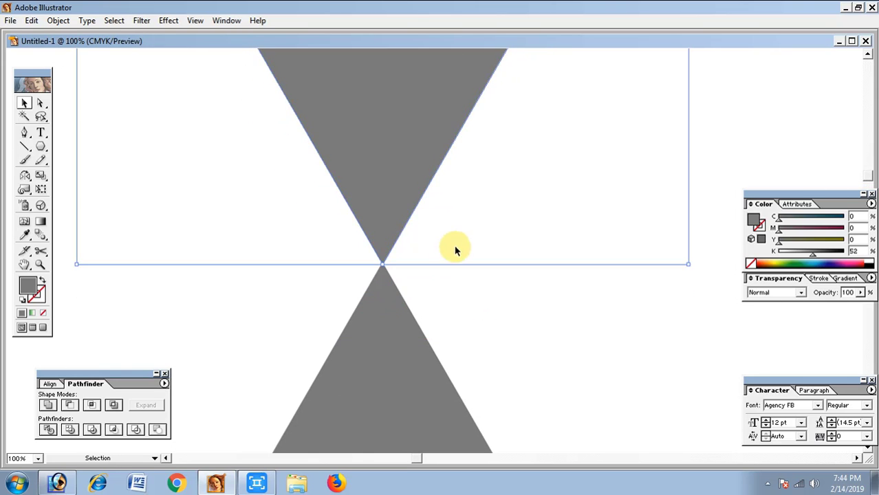
left_click(455, 246)
left_click(389, 218)
left_click(428, 278)
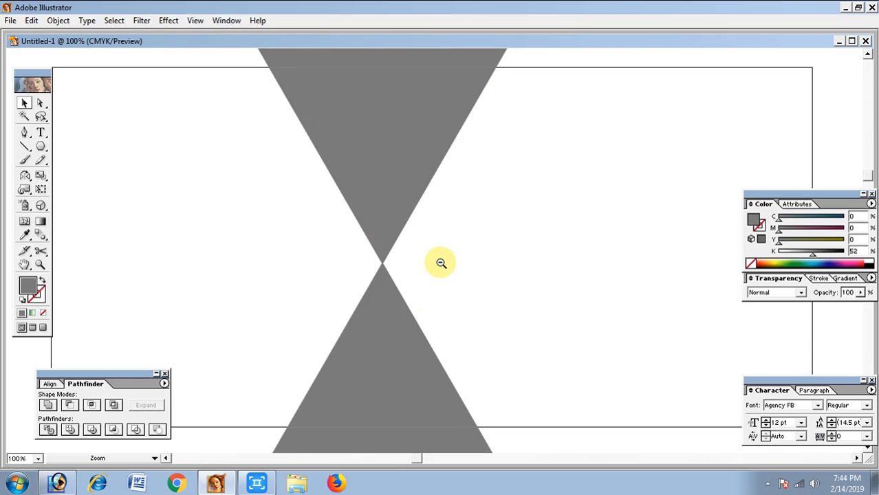
left_click(446, 255, "ctrl+alt")
left_click(448, 251, "ctrl+alt")
left_click_drag(300, 211, 464, 294)
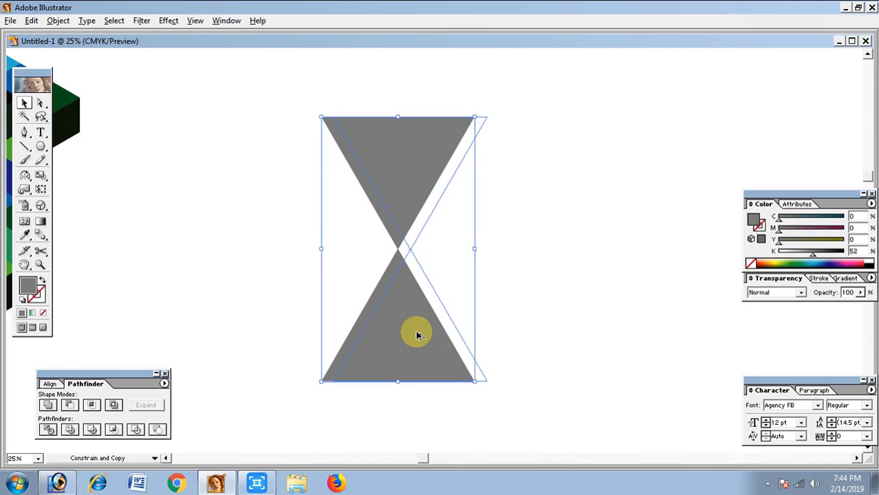
left_click_drag(405, 335, 417, 335)
left_click_drag(492, 382, 522, 234)
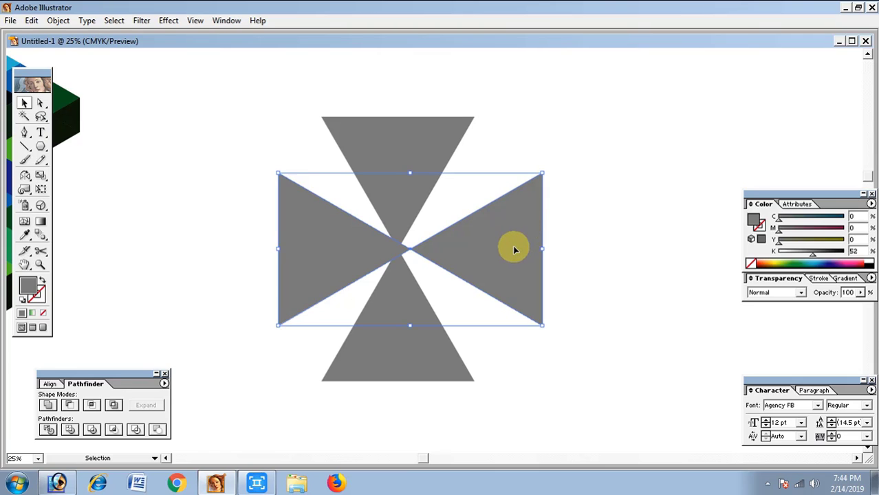
key("ctrl+z")
key("ctrl+z")
key("ctrl+z")
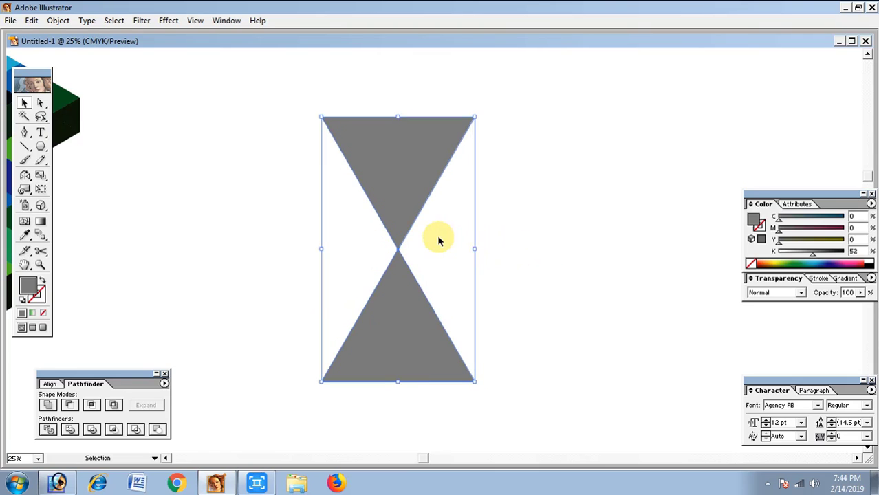
key("ctrl+z")
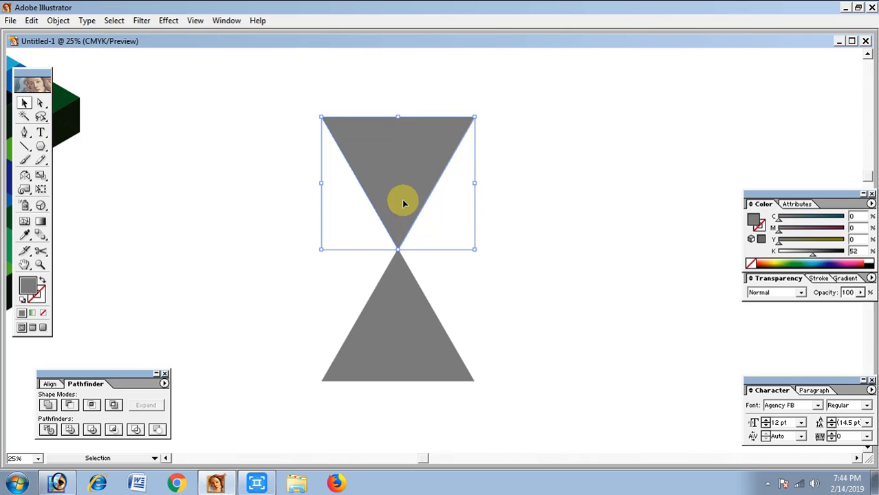
key("ctrl+z")
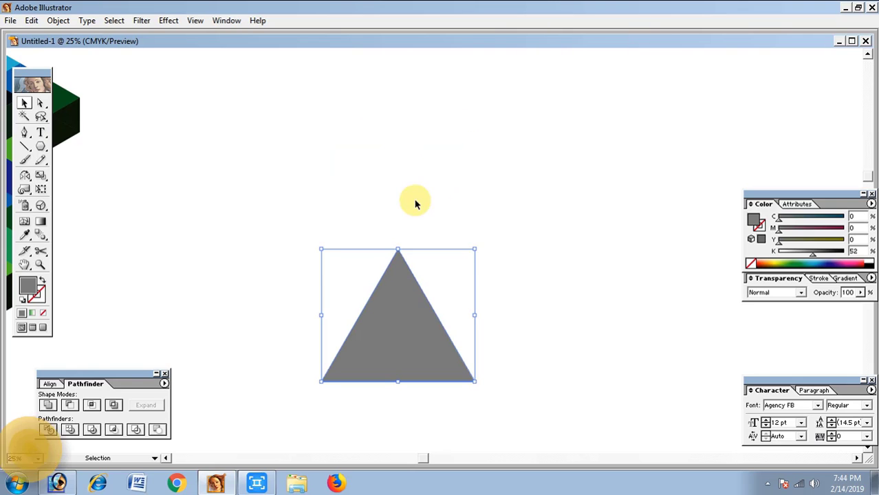
Step: Alt-drag a copy of the triangle beside the original and zoom in to check the join
mouse_move(409, 324)
left_mouse_down()
mouse_move(306, 311)
mouse_move(438, 329)
left_mouse_up()
key("z")
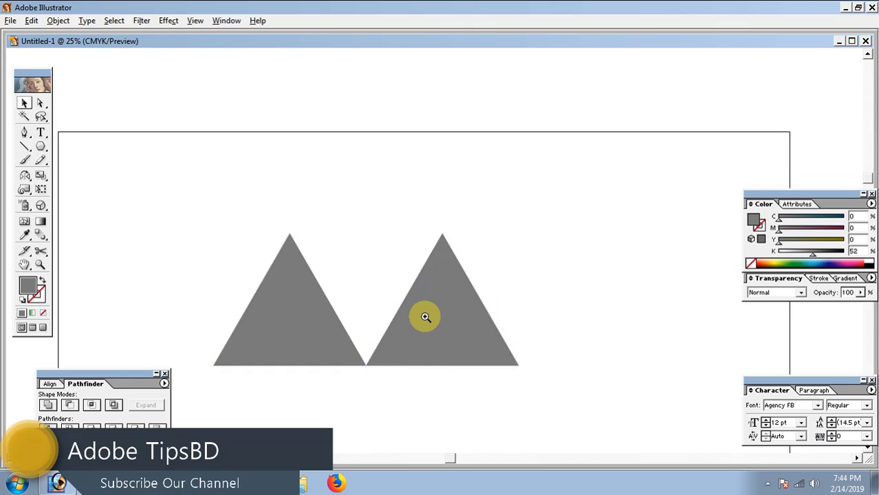
left_click(426, 314)
left_click(416, 261)
left_click(400, 249)
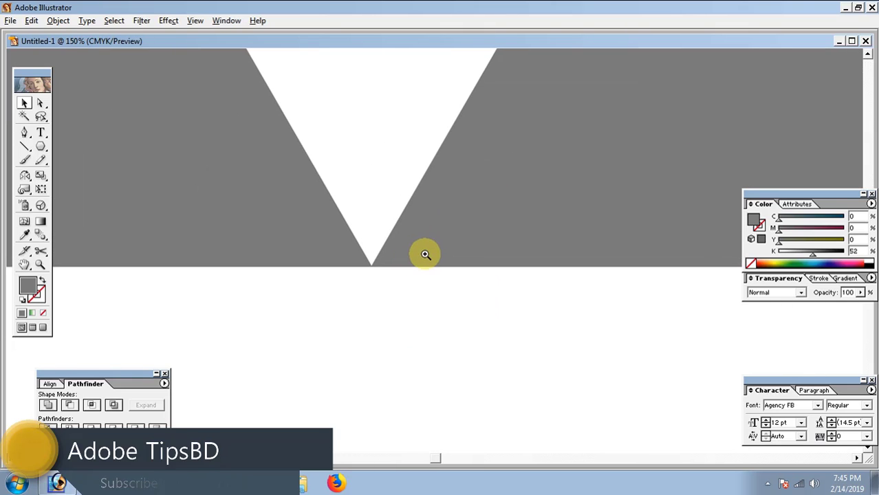
left_click(440, 224, "alt")
left_click(441, 222, "alt")
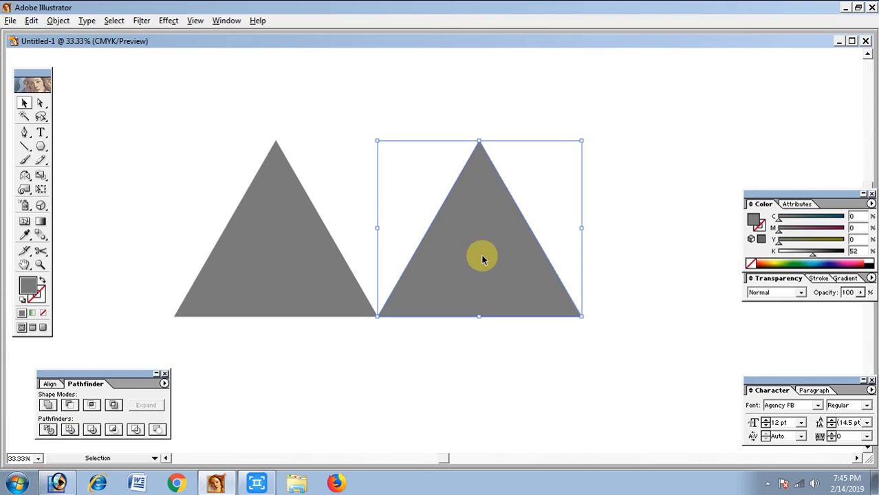
Step: Fit a 180°-rotated copy of the triangle upside down between the two triangles
left_click_drag(481, 257, 379, 268)
key("ctrl+shift+a")
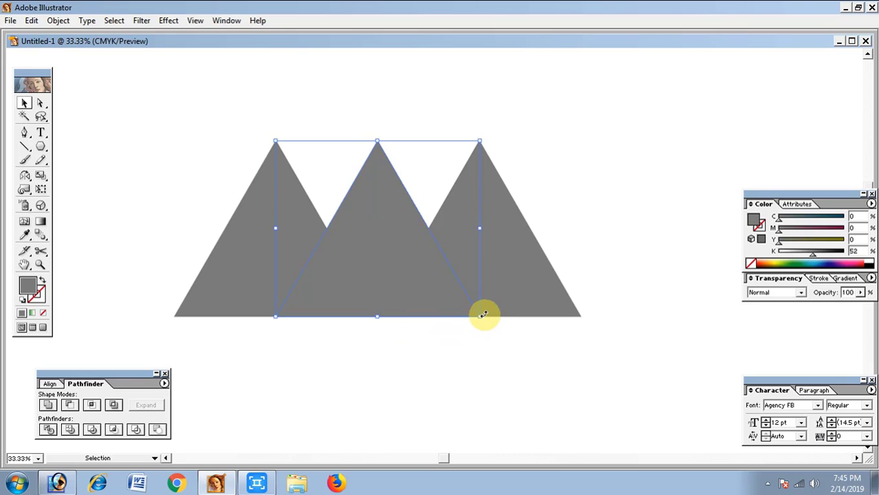
left_click_drag(482, 314, 331, 182)
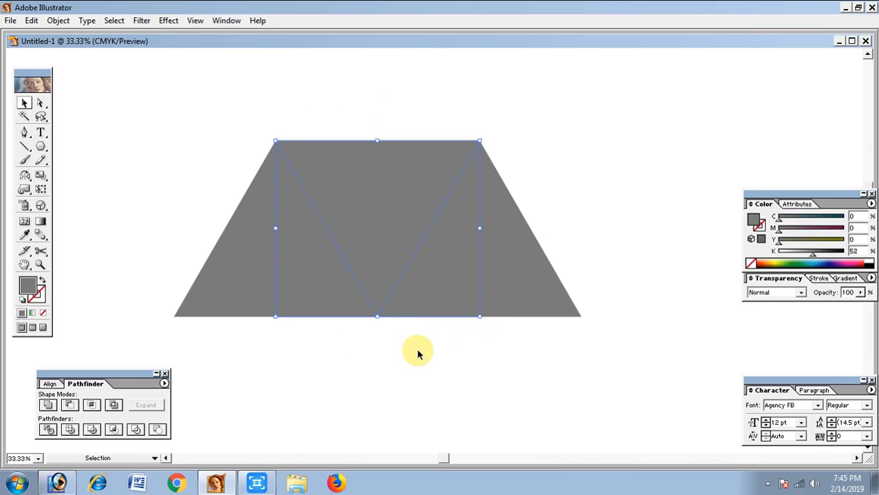
key("ctrl+shift+a")
Step: Zoom in to check the trapezoid joins, then marquee-select all three triangles
key("z")
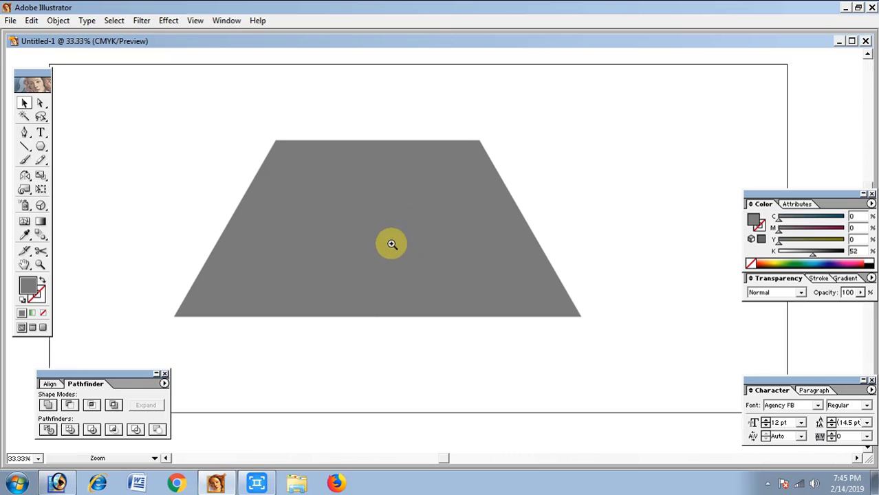
left_click(405, 246)
left_click(440, 244)
left_click(439, 247, "alt")
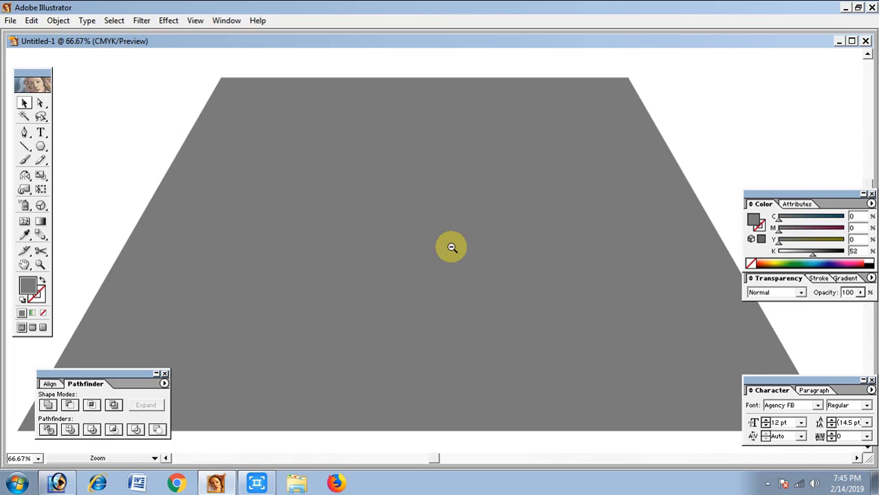
left_click(447, 246, "alt")
key("v")
left_click_drag(272, 172, 569, 328)
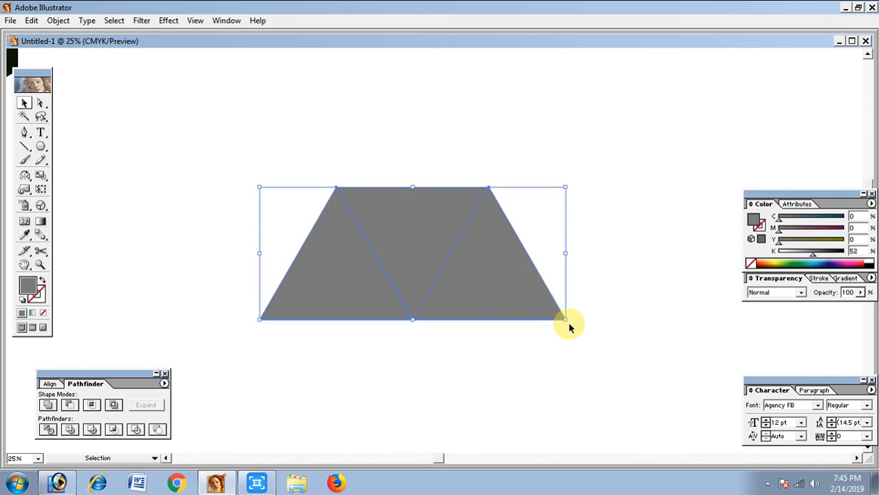
Step: Rotate the trapezoid 90° so it stands upright
key("ctrl+minus")
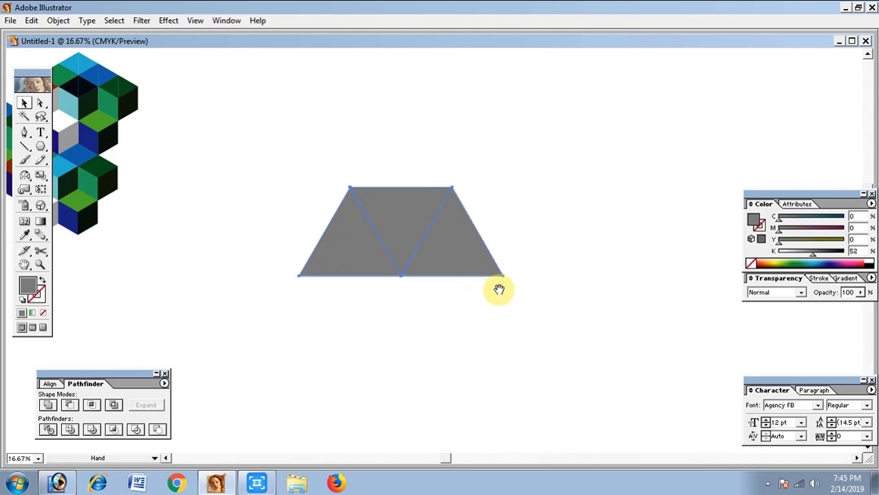
left_click_drag(500, 288, 412, 267)
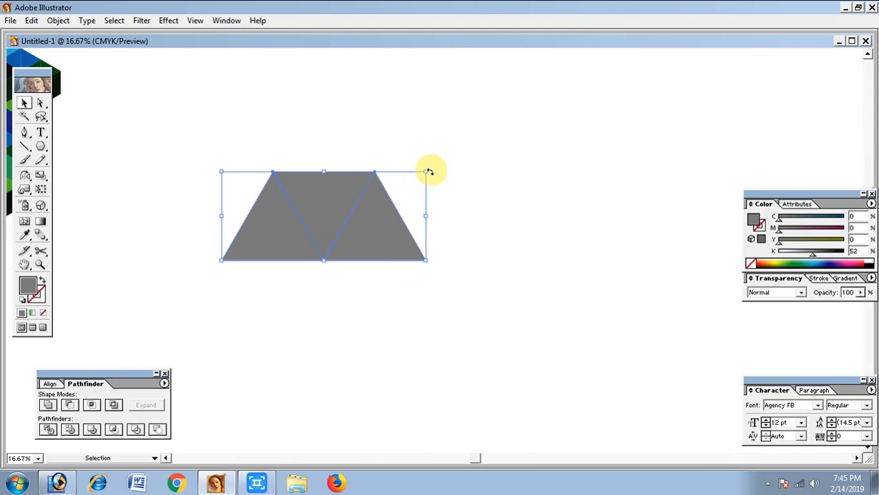
left_click_drag(428, 171, 297, 142)
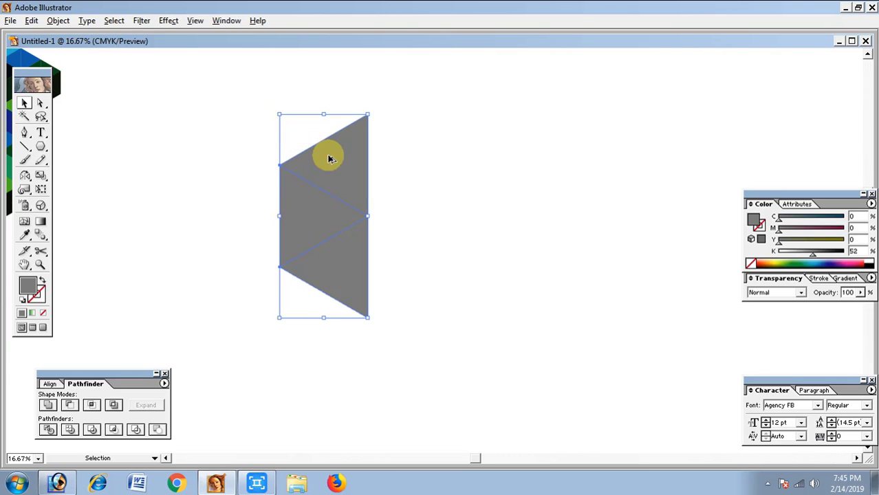
Step: Add a 180°-rotated copy to its right and slide it flush to close the hexagon
left_click_drag(328, 158, 401, 180)
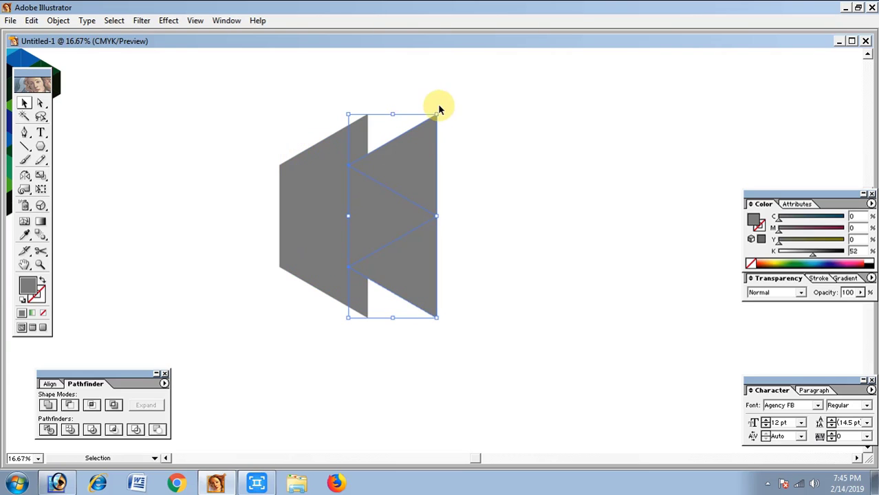
left_click_drag(440, 110, 378, 303)
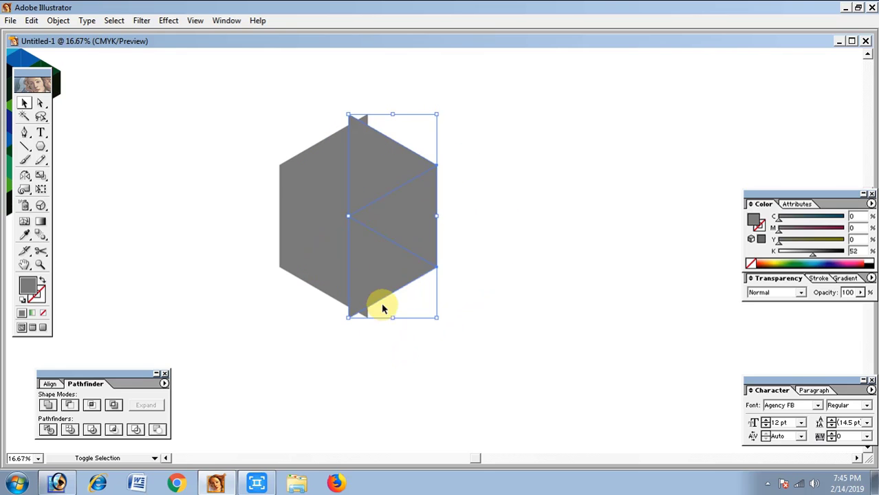
left_click(394, 219)
left_click_drag(405, 183, 431, 182)
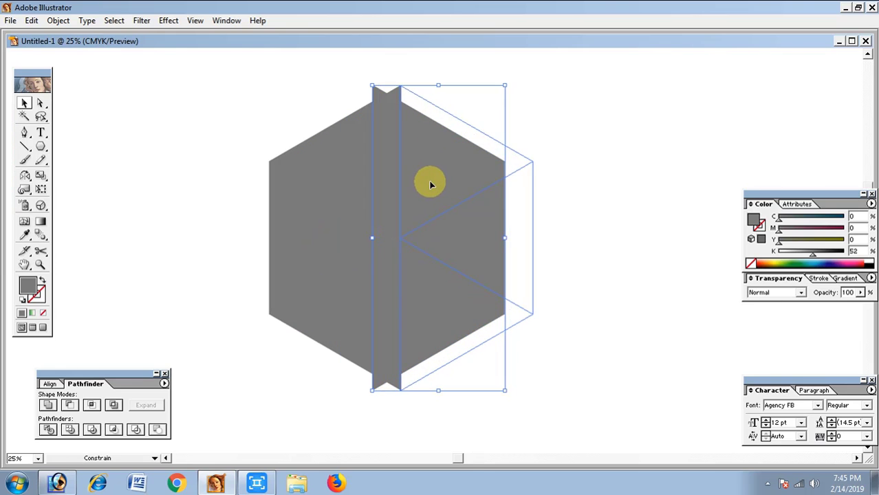
left_click(469, 192)
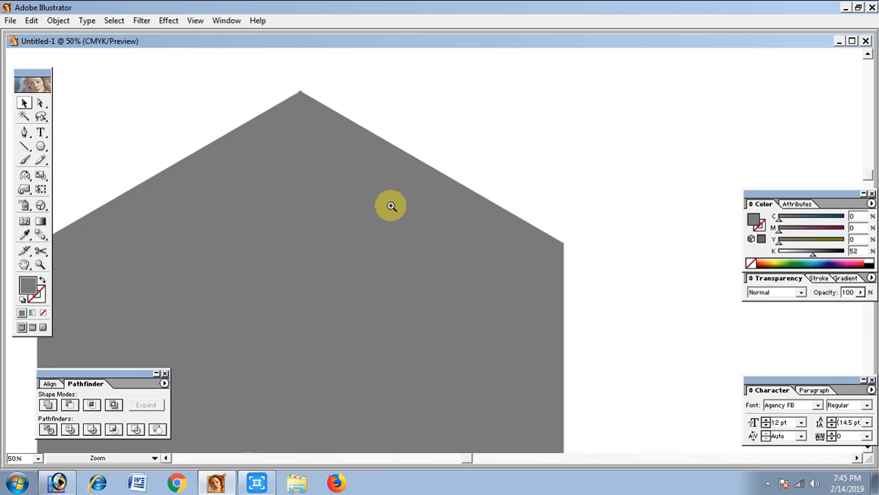
Step: Zoom into the hexagon's top point and nudge the right half so the apexes meet
left_click(390, 204)
left_click(356, 210)
left_click(473, 221)
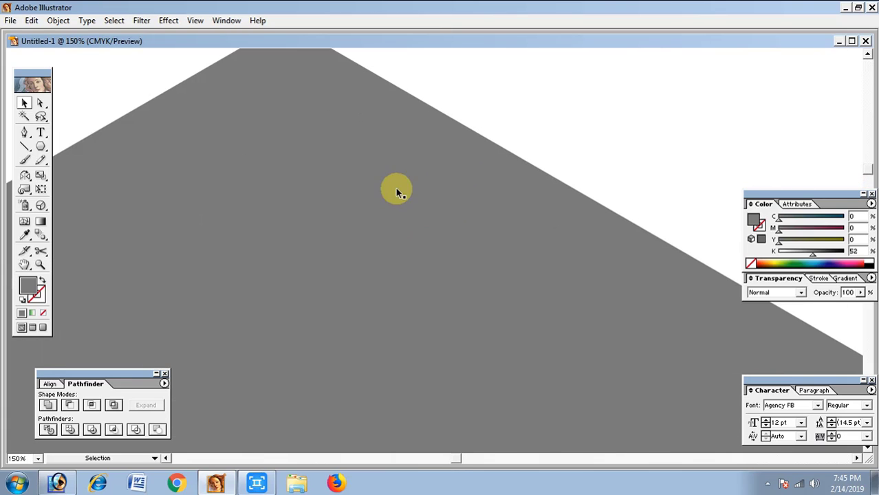
left_click_drag(357, 165, 322, 237)
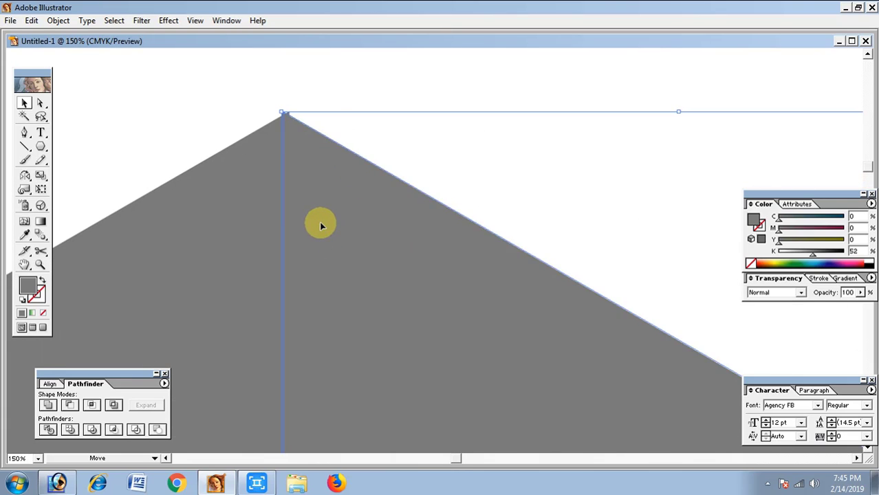
left_click(366, 143)
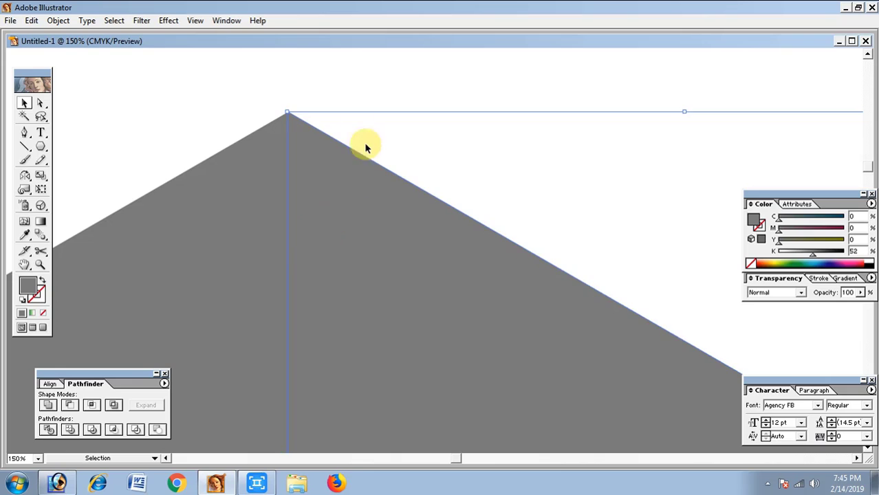
left_click(340, 197)
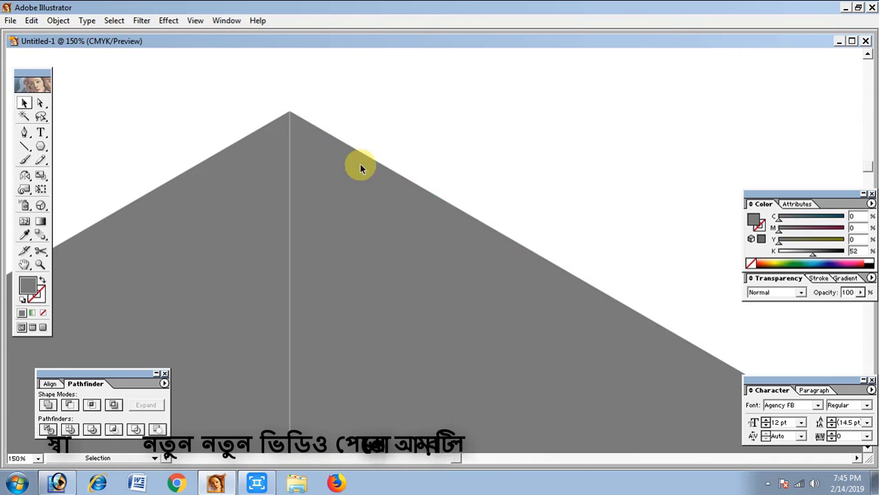
left_click(358, 243)
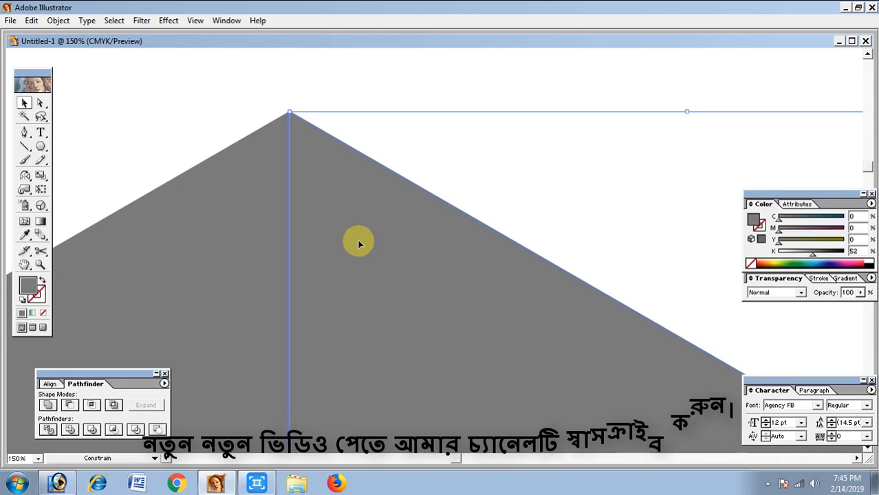
Step: Zoom back out to show the whole hexagon and deselect it
left_click(429, 153)
left_click(404, 303, "ctrl+alt")
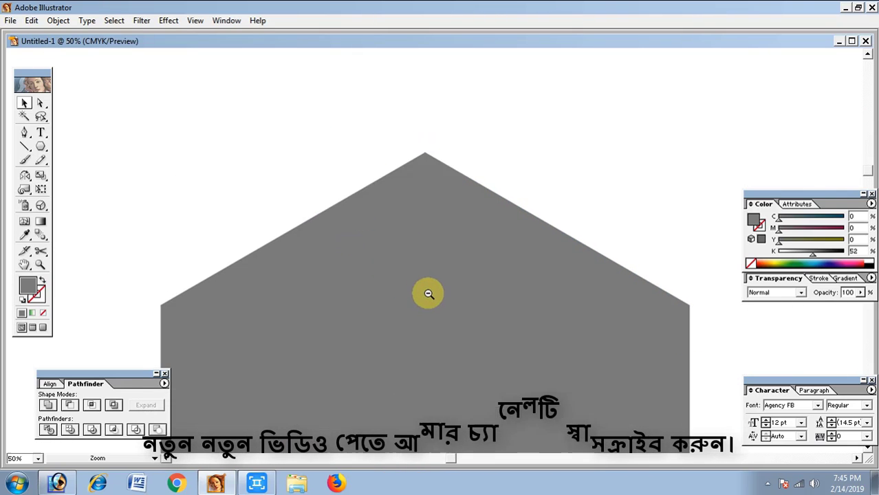
left_click(453, 294, "alt")
left_click(453, 294, "alt")
left_click(443, 274, "alt")
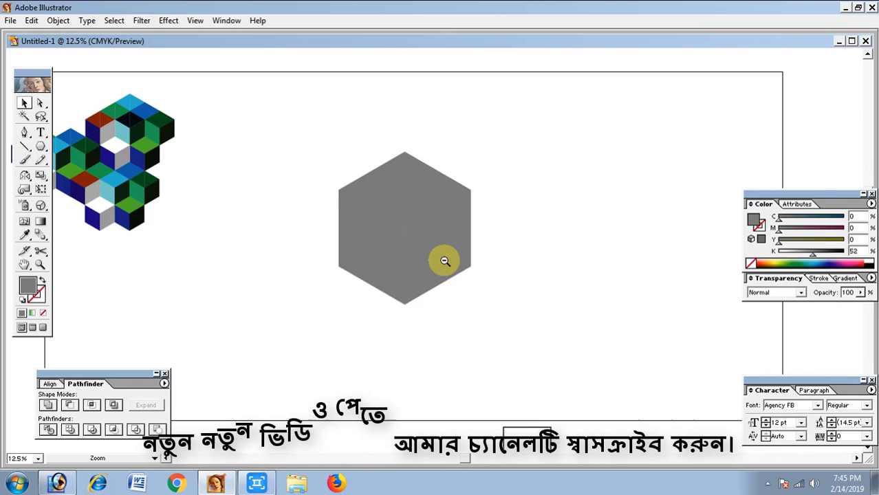
left_click(447, 257, "alt")
left_click(361, 251)
key("v")
left_click(316, 246)
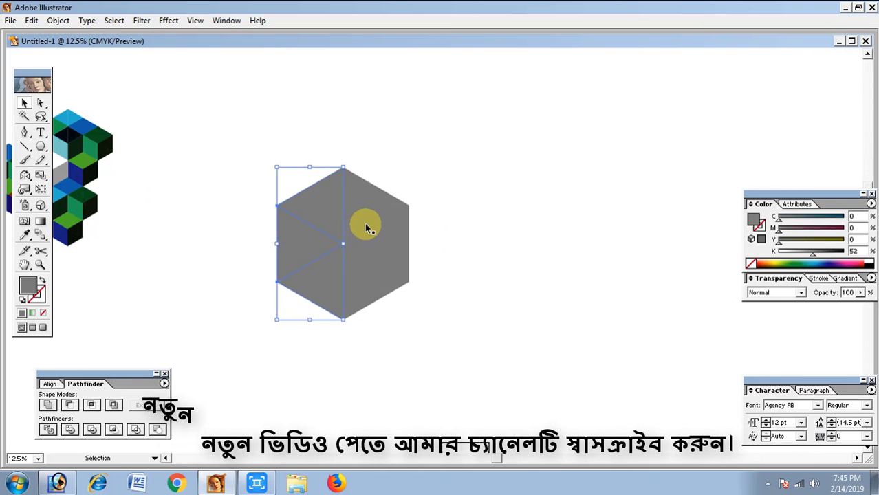
left_click(265, 157)
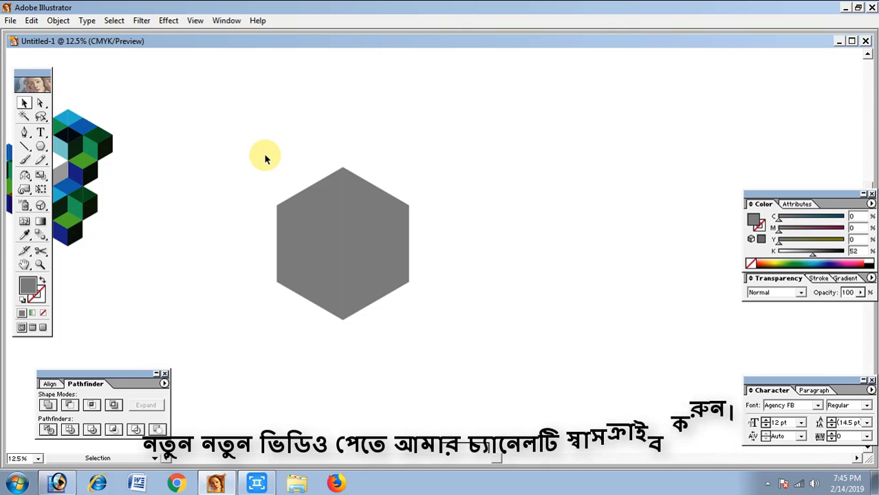
Step: Ungroup both hexagon halves and fill the right-side pieces black
left_click(369, 204)
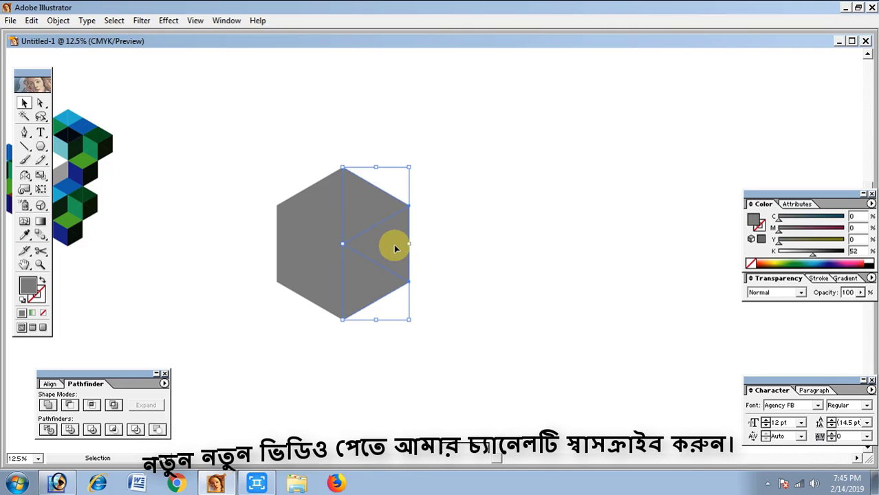
left_click(337, 206, "shift")
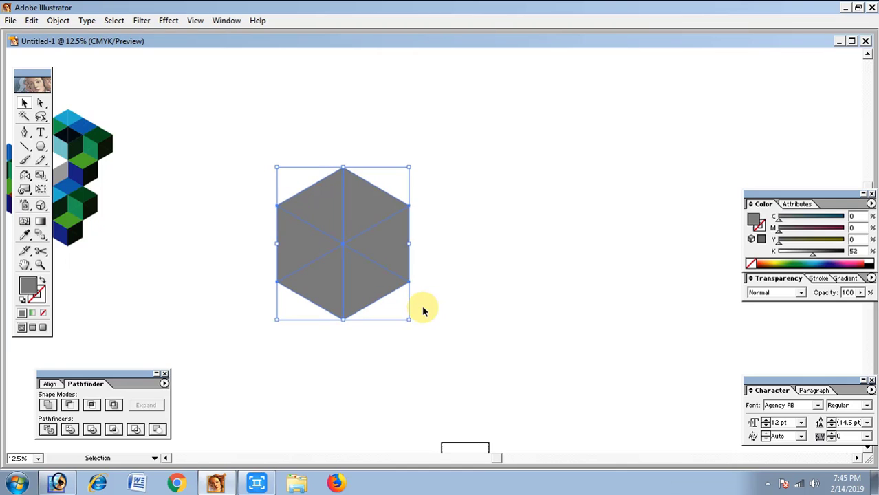
right_click(369, 244)
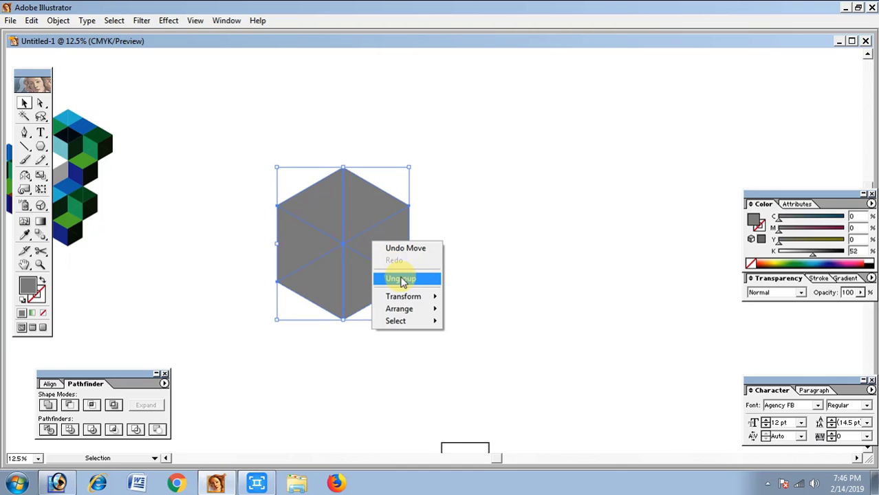
left_click(402, 280)
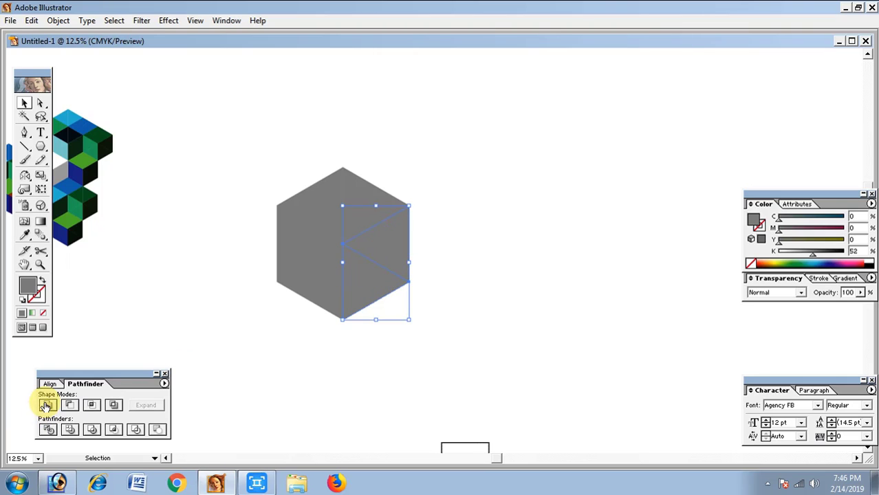
left_click(827, 259)
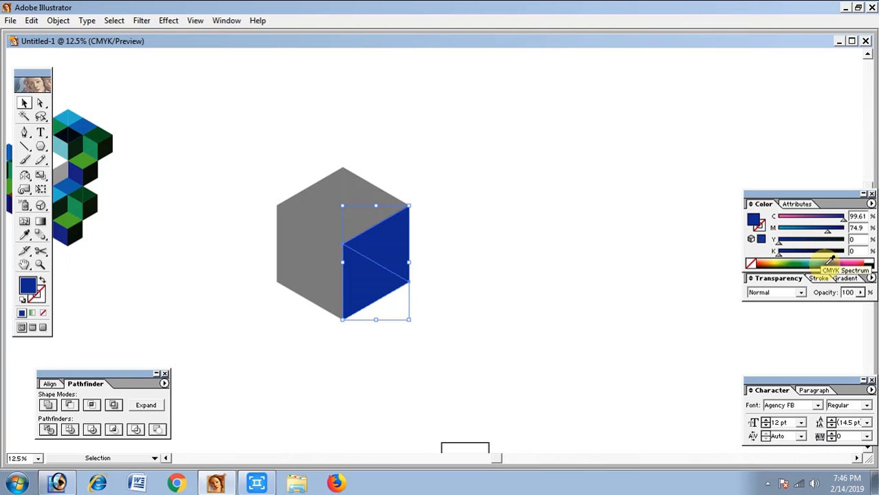
left_click(868, 262)
Step: Fill the lower-left face green
left_click(326, 290)
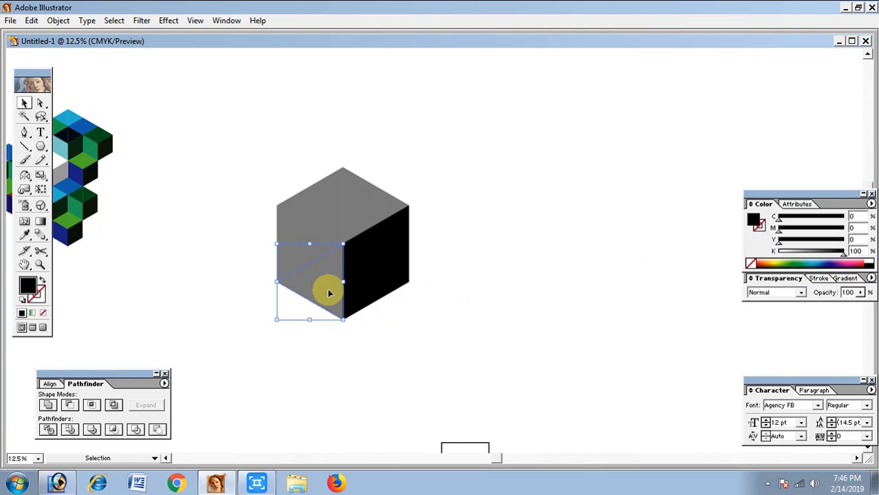
left_click(791, 259)
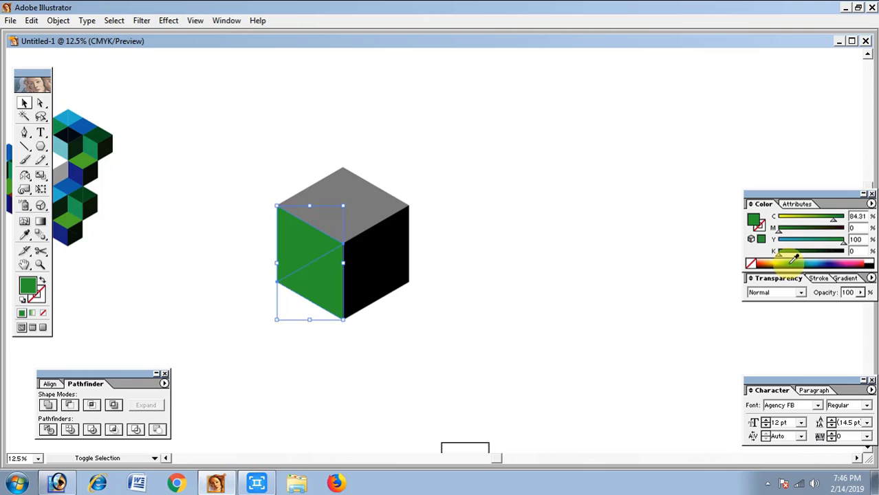
left_click(793, 260)
left_click(449, 281)
Step: Switch the Color panel to CMYK and fill the top face dark teal blue
left_click(337, 205)
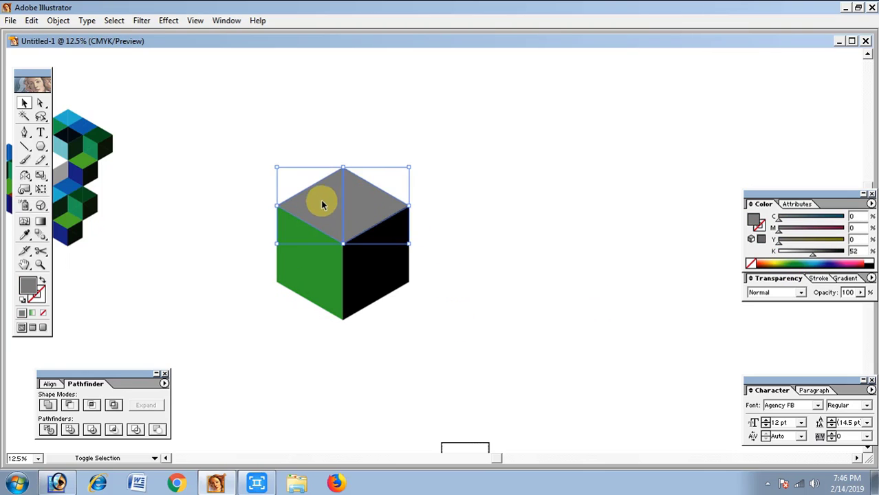
left_click(48, 432)
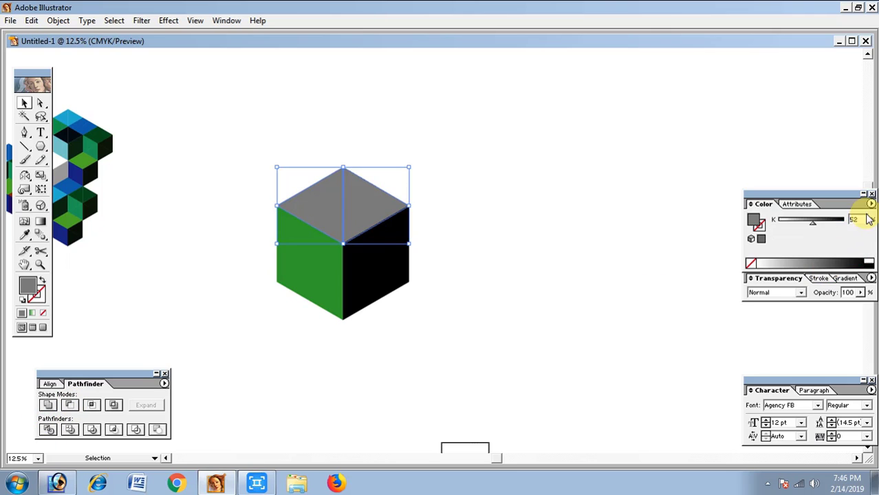
left_click(871, 203)
left_click(825, 255)
left_click(845, 259)
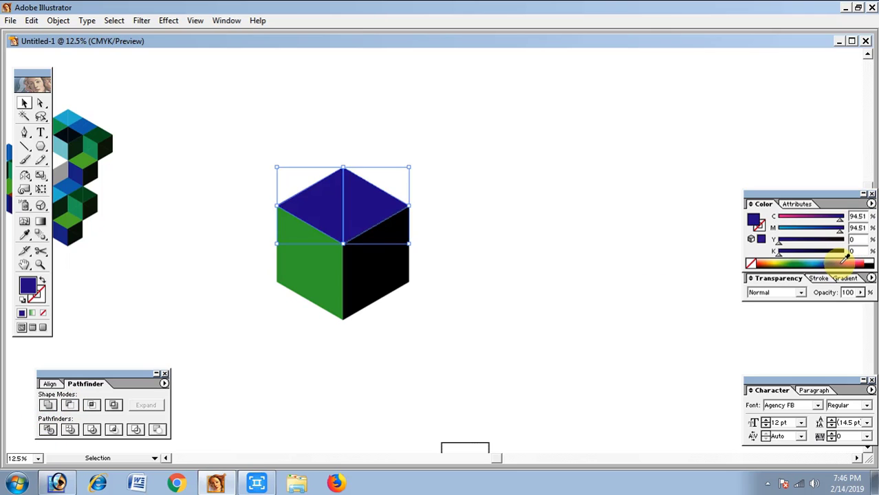
mouse_move(845, 259)
left_mouse_down()
mouse_move(812, 259)
mouse_move(821, 263)
left_mouse_up()
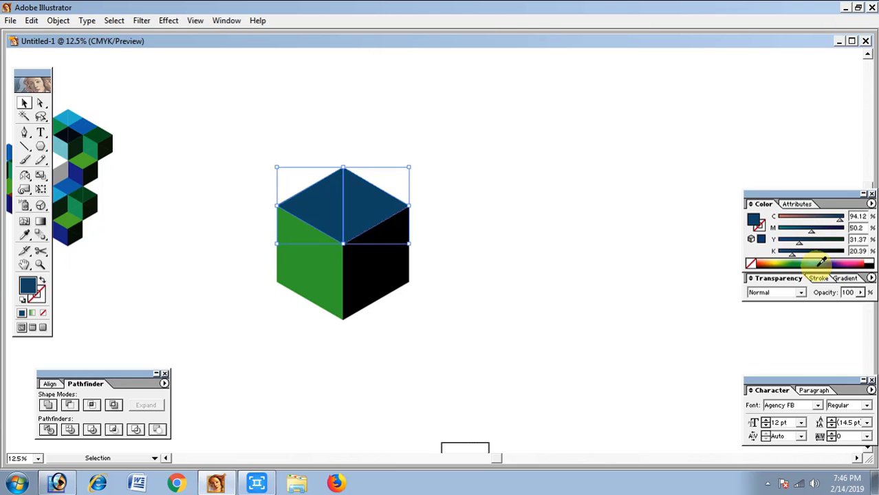
Step: Change the right face from black to gray
left_click(568, 305)
left_click(359, 288)
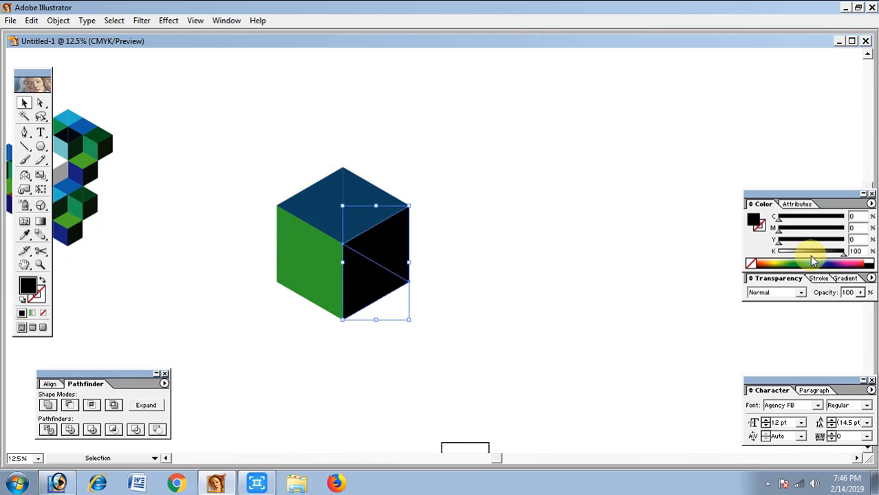
left_click(533, 307)
Step: Select all three cube faces and scale the cube down
key("ctrl+minus")
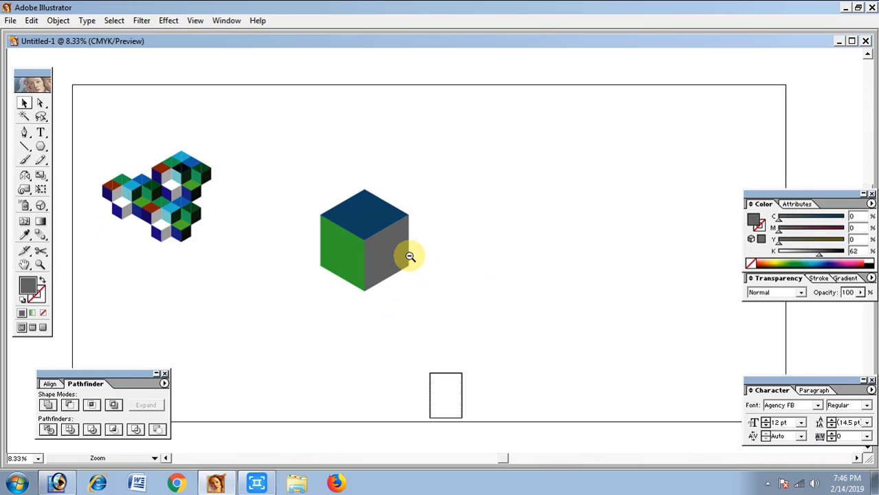
left_click_drag(407, 251, 396, 305)
left_click(398, 282, "ctrl")
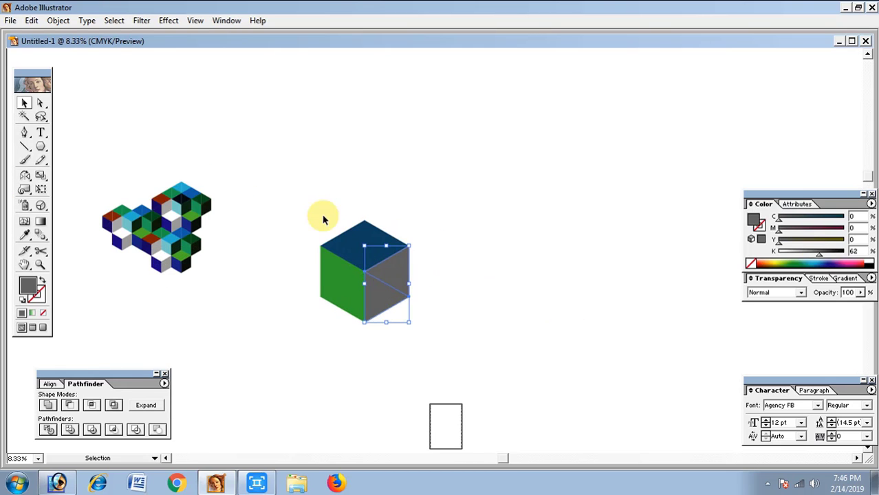
left_click_drag(323, 219, 421, 338)
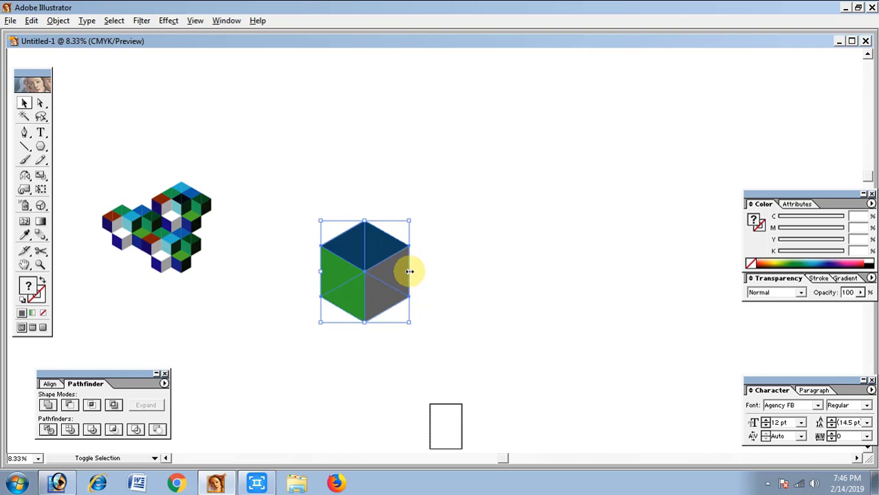
left_click_drag(389, 275, 389, 276)
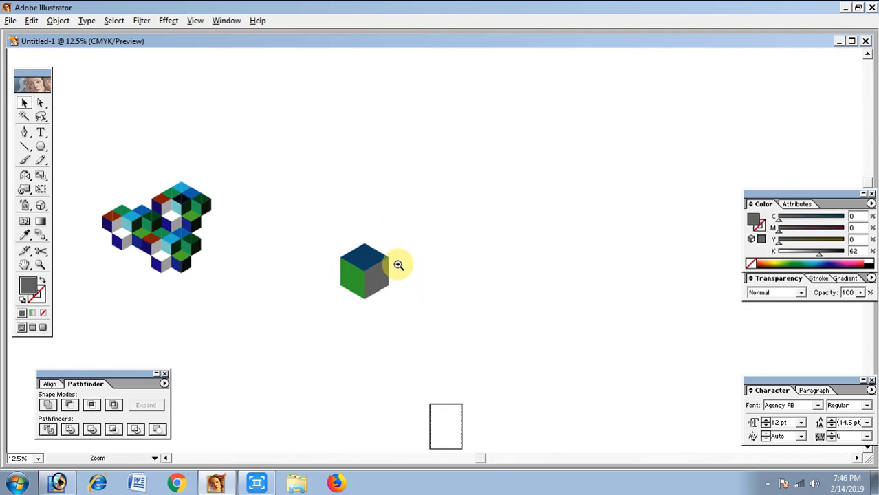
Step: Alt-drag a copy of the cube to sit beside it on the right
left_click(398, 265)
left_click(429, 245)
left_click(345, 282, "ctrl")
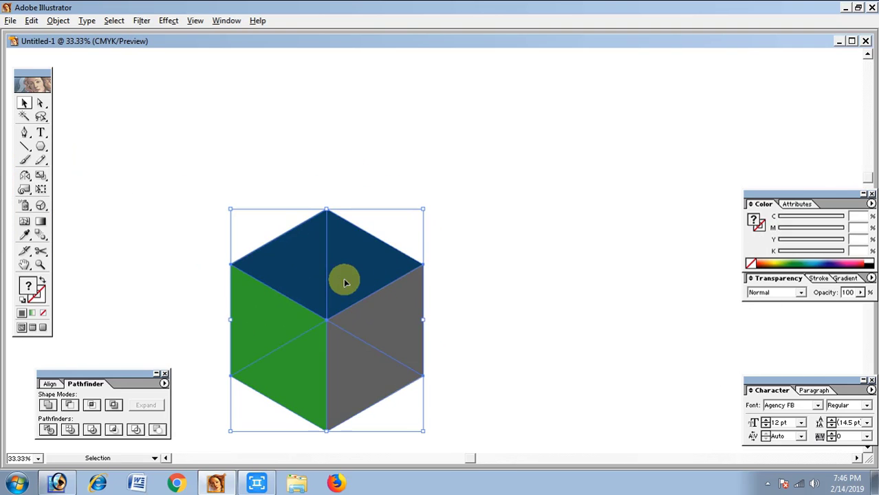
mouse_move(345, 282)
left_mouse_down()
mouse_move(534, 311)
mouse_move(536, 303)
left_mouse_up()
key("ctrl+shift+a")
Step: Add two cube copies below, staggered between and beside the top pair
left_click(467, 288)
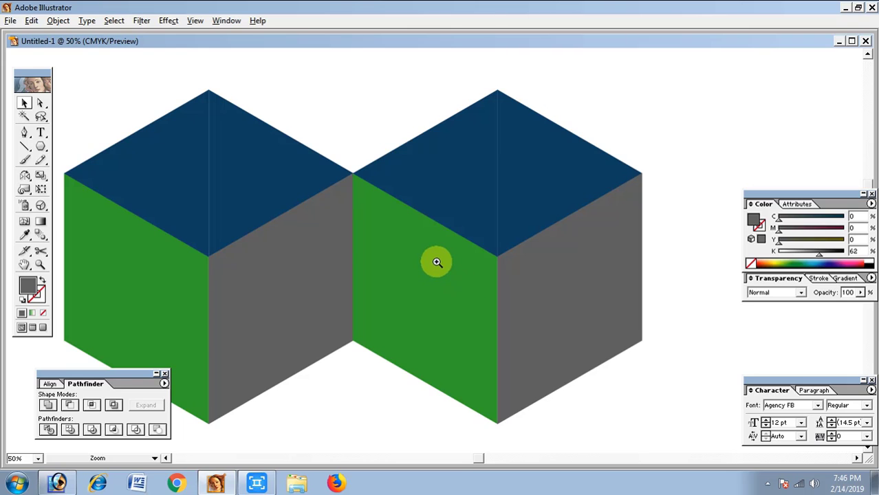
left_click(430, 275, "ctrl+alt")
left_click_drag(471, 267, 400, 408)
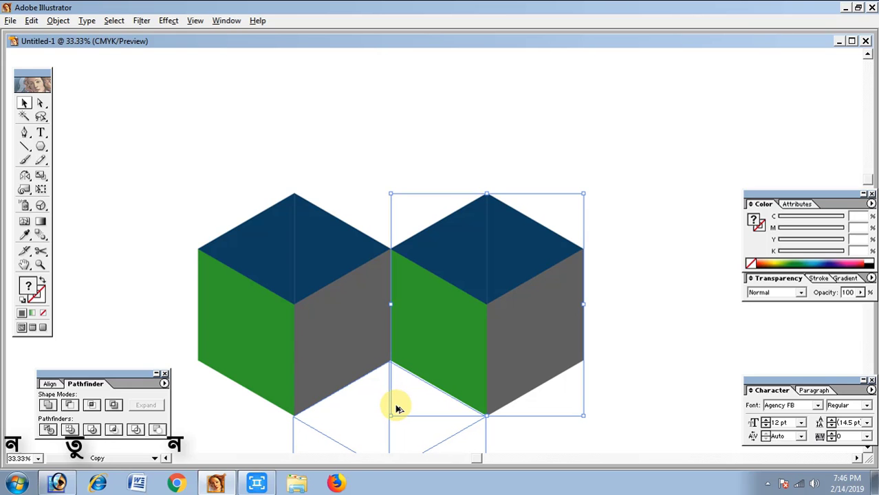
left_click_drag(400, 408, 400, 409)
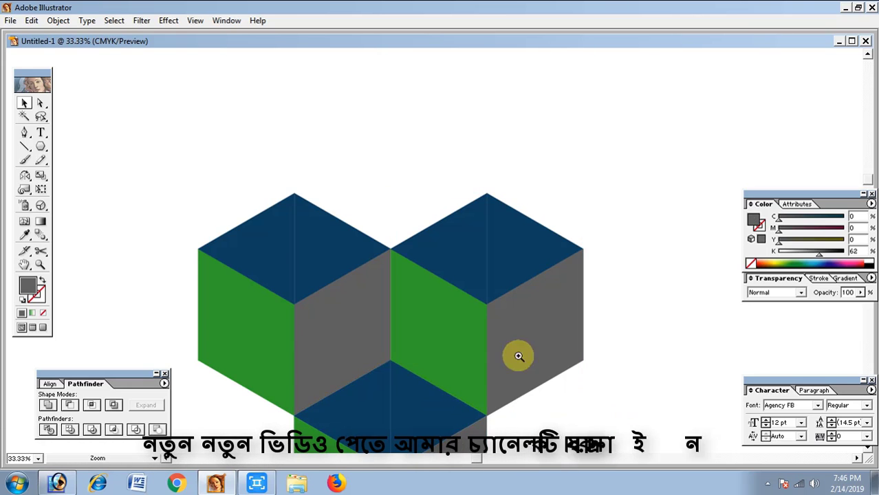
left_click(462, 328, "ctrl+alt")
left_click(427, 294, "ctrl+alt")
left_click_drag(357, 301, 326, 332)
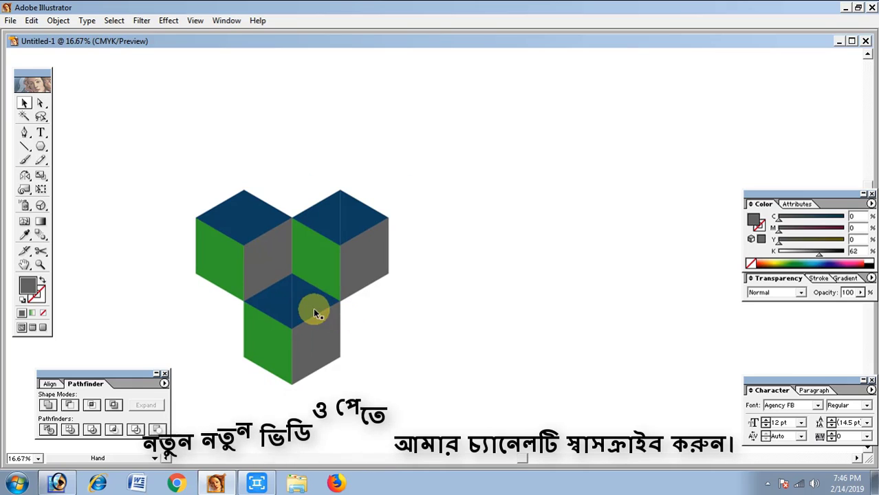
left_click_drag(292, 306, 389, 309)
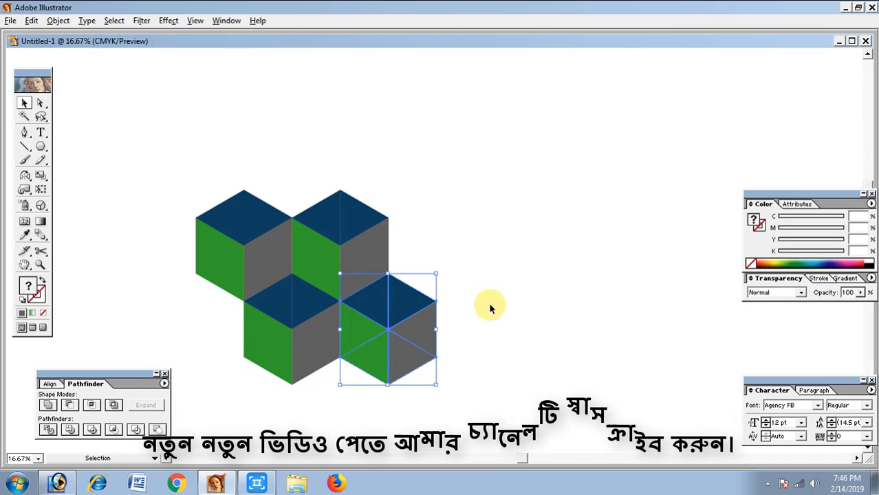
Step: Select all four cubes and copy them upward above the originals
left_click(388, 289, "ctrl+alt")
left_click_drag(299, 226, 525, 387)
left_click_drag(409, 326, 409, 199)
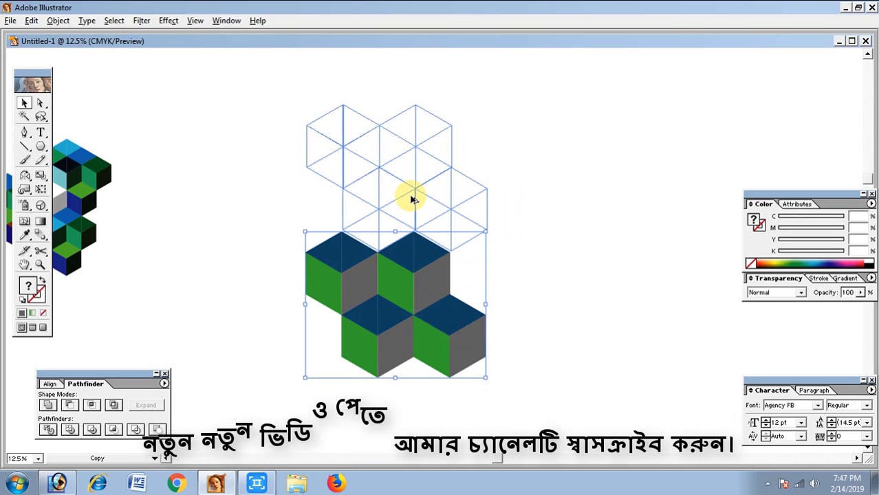
left_click_drag(408, 199, 410, 200)
left_click(533, 242)
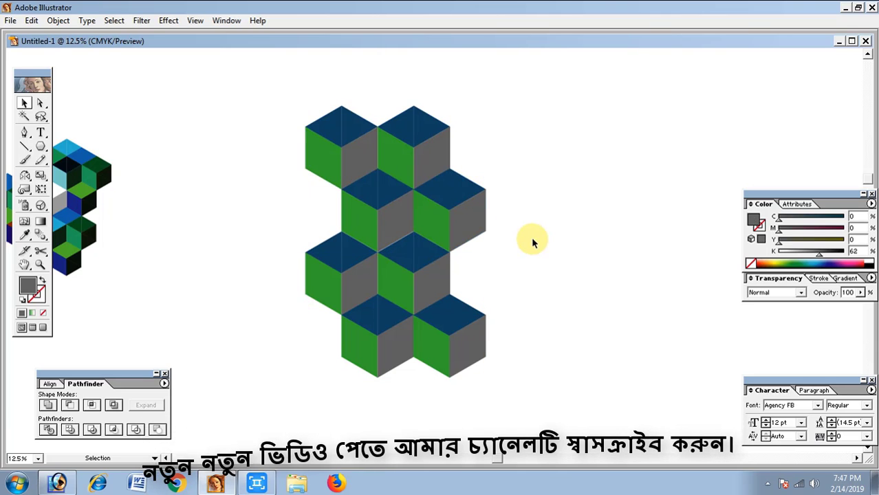
left_click(429, 230, "ctrl")
left_click(400, 201, "ctrl")
left_click(407, 255)
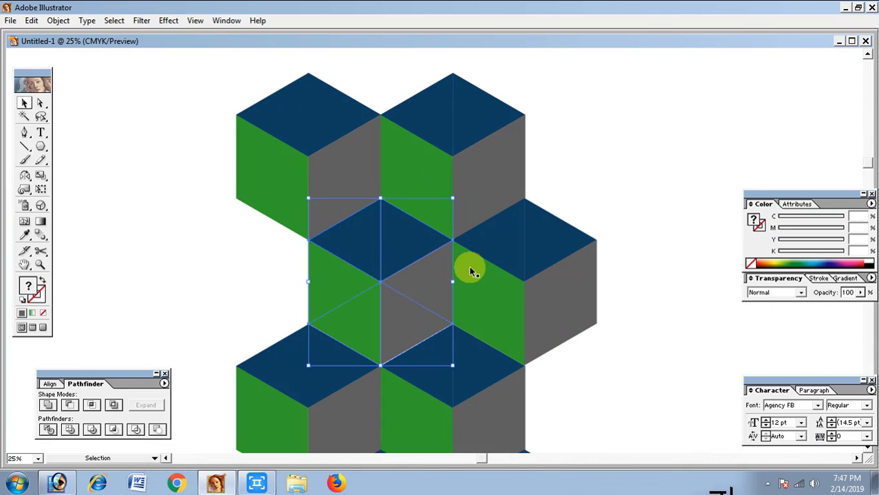
left_click(459, 160, "shift")
left_click(317, 154, "shift")
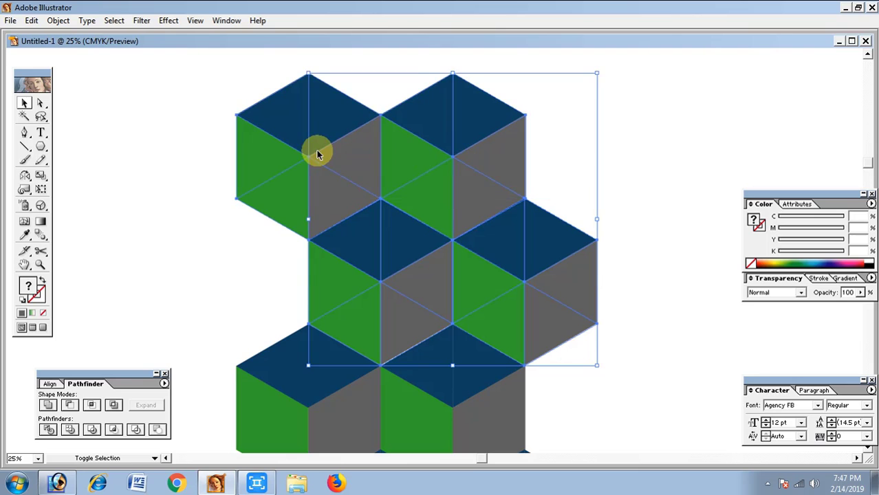
left_click(428, 292, "ctrl")
left_click(451, 230, "ctrl")
left_click(377, 331, "ctrl")
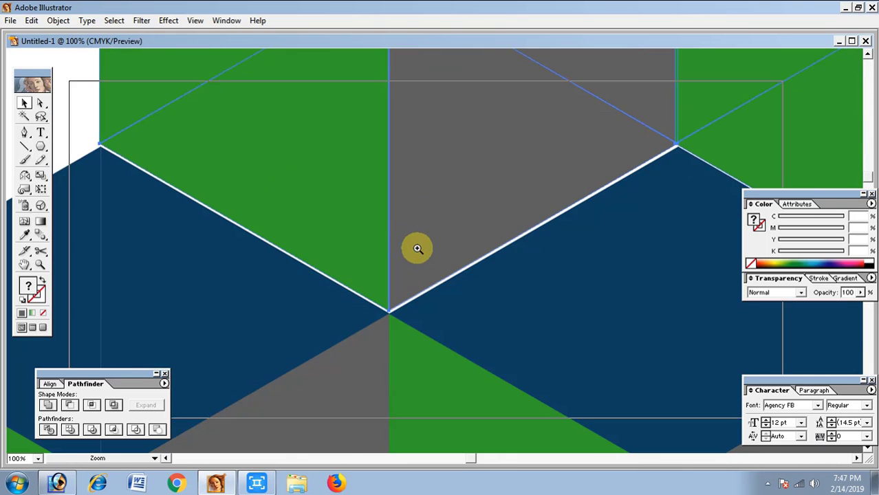
left_click(416, 245, "ctrl")
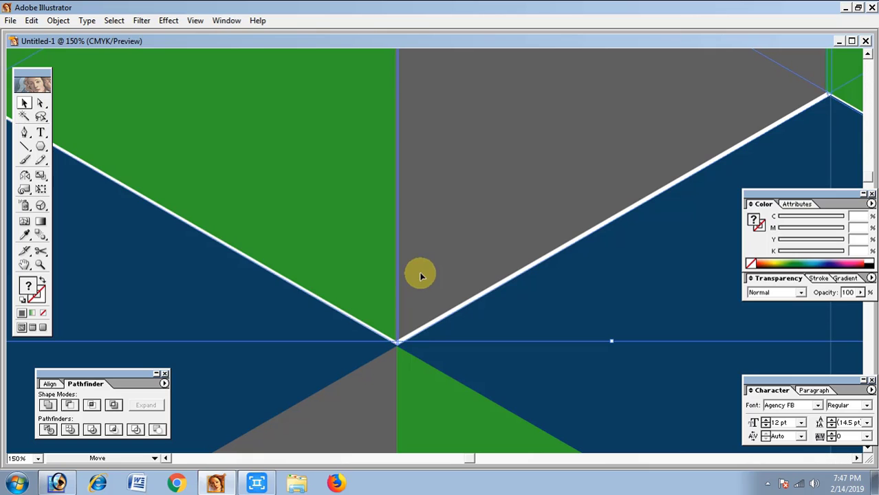
left_click(481, 272, "ctrl+alt")
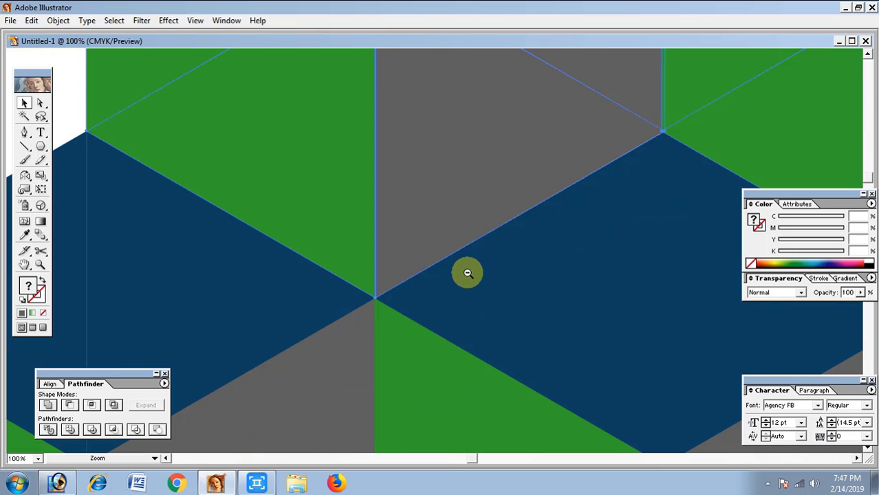
left_click(466, 271, "ctrl+alt")
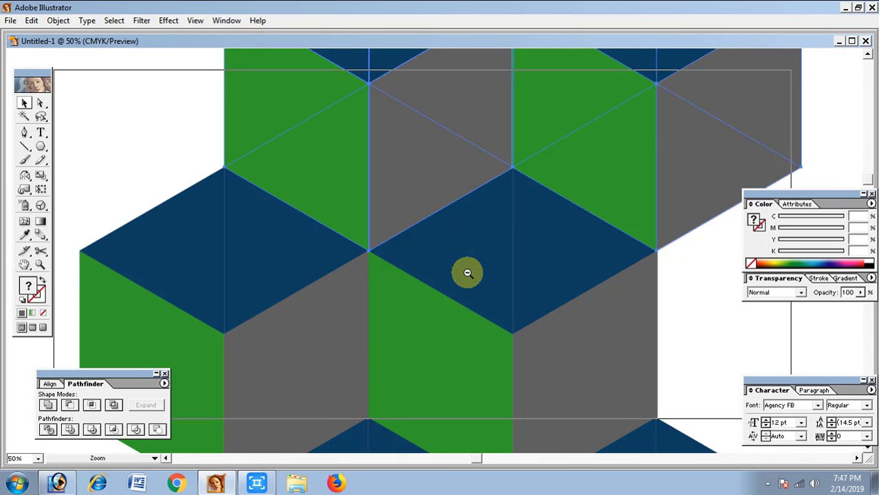
left_click(474, 240, "ctrl+alt")
key("ctrl+shift+a")
Step: Select the whole cube pattern and scale it down around its centre
left_click(455, 237, "ctrl+alt")
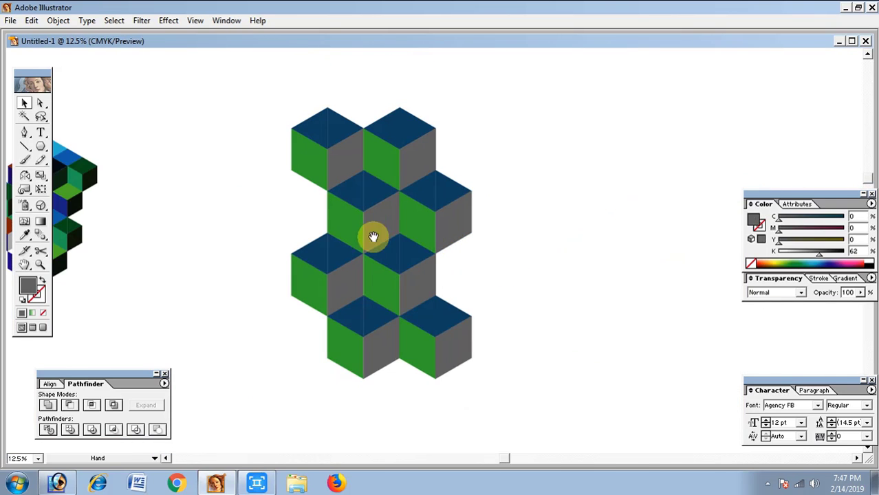
left_click_drag(369, 235, 421, 232)
left_click_drag(335, 92, 570, 398)
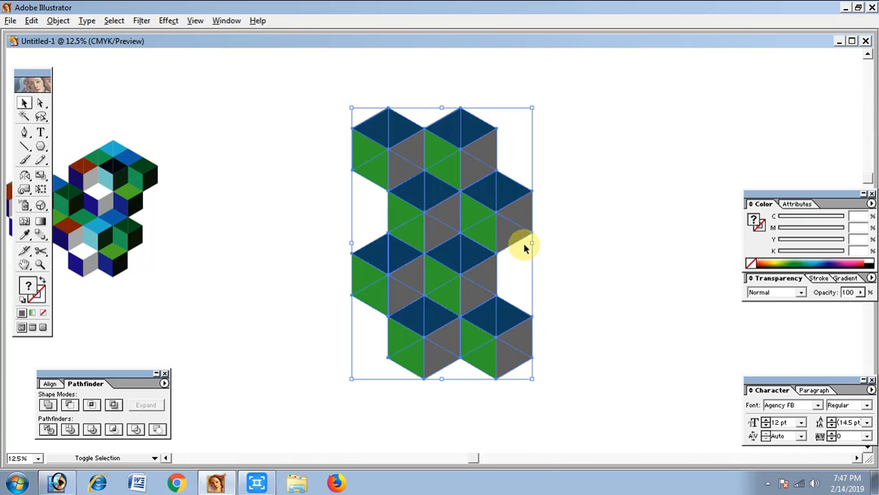
left_click_drag(531, 242, 491, 243)
Step: Alt-drag a copy of the pattern alongside, widening it to sixteen cubes, and check the seams
left_click(352, 145)
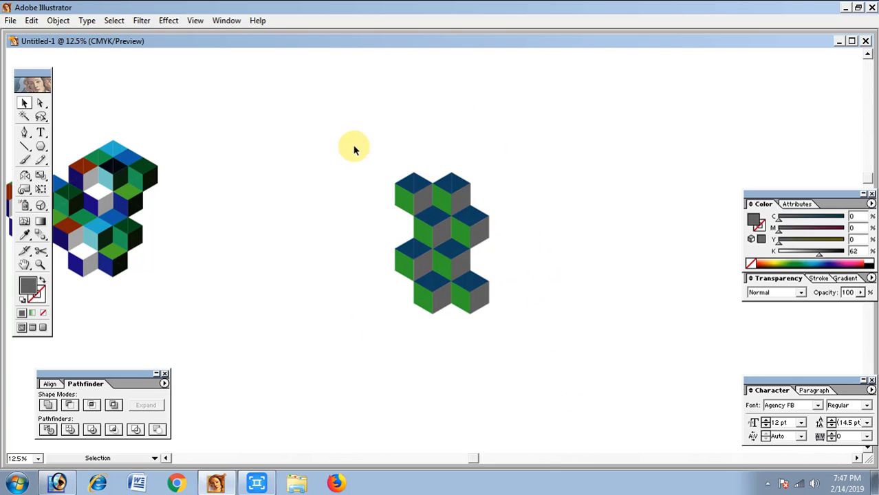
left_click(473, 270)
mouse_move(382, 202)
left_mouse_down()
mouse_move(284, 241)
mouse_move(282, 207)
left_mouse_up()
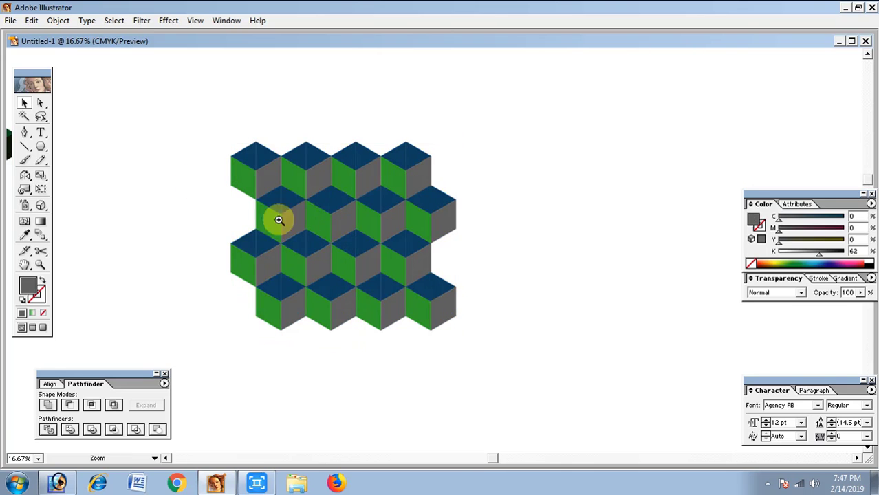
left_click(282, 214, "ctrl+space")
left_click(428, 246, "ctrl+space")
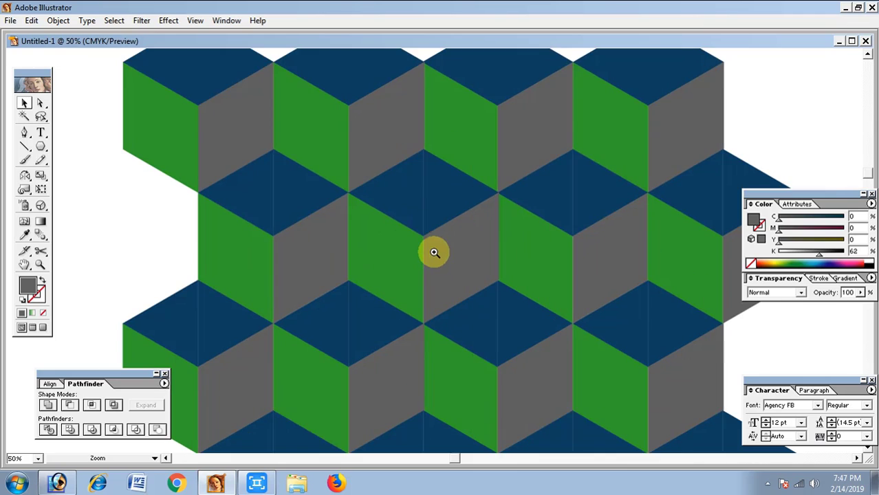
left_click(427, 248, "ctrl+space")
left_click(484, 238, "ctrl+alt+space")
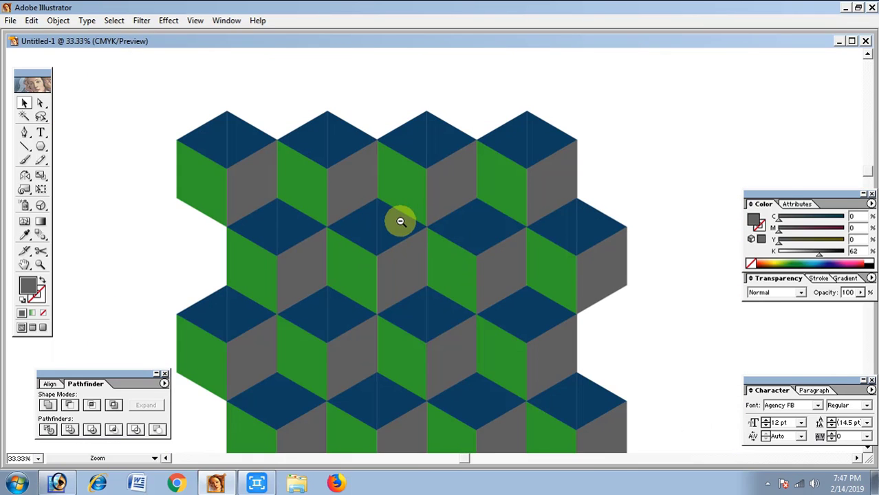
left_click(375, 232, "ctrl+alt+space")
Step: Select the leftmost second-row cube and ungroup it into separate faces
scroll(368, 235, "down", 2)
left_click(447, 247, "ctrl+alt+space")
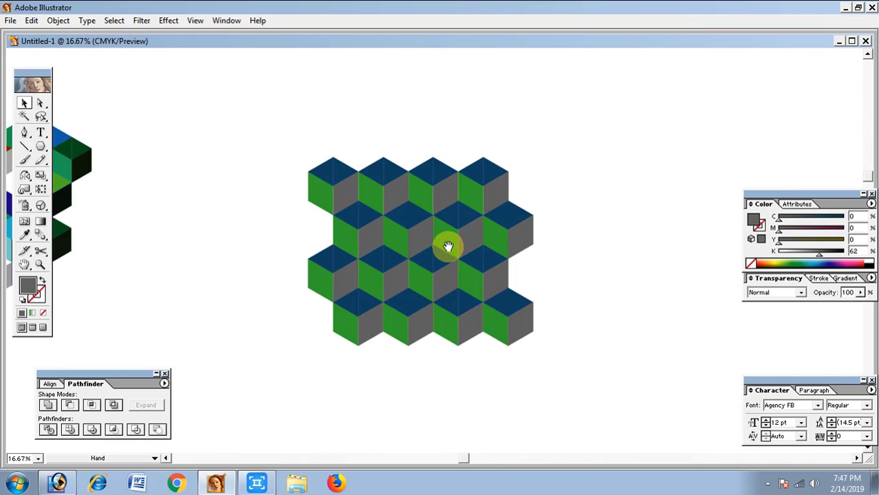
left_click(338, 225)
left_click_drag(213, 126, 583, 359)
left_click(582, 359)
left_click(393, 238, "ctrl+space")
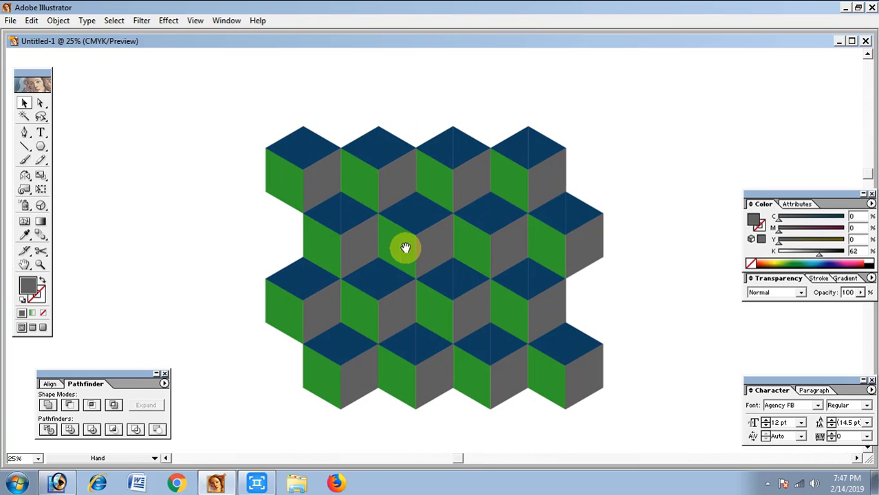
left_click(351, 230)
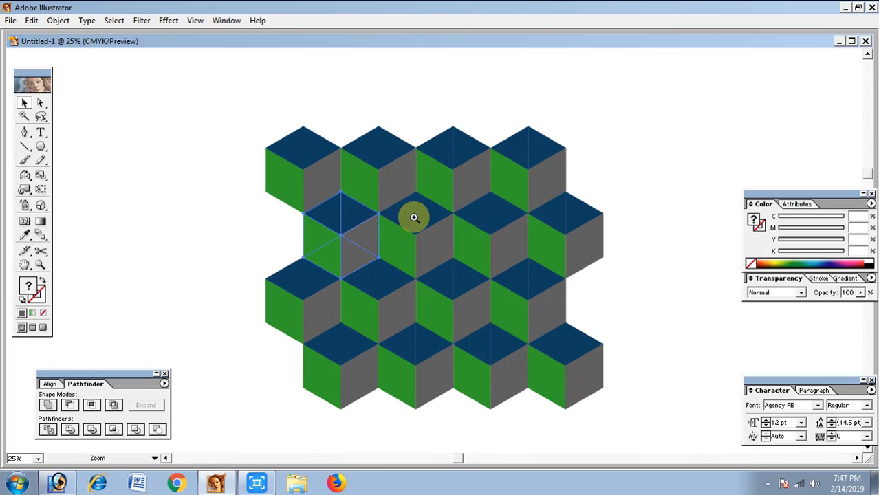
left_click(414, 217, "ctrl+space")
right_click(352, 298)
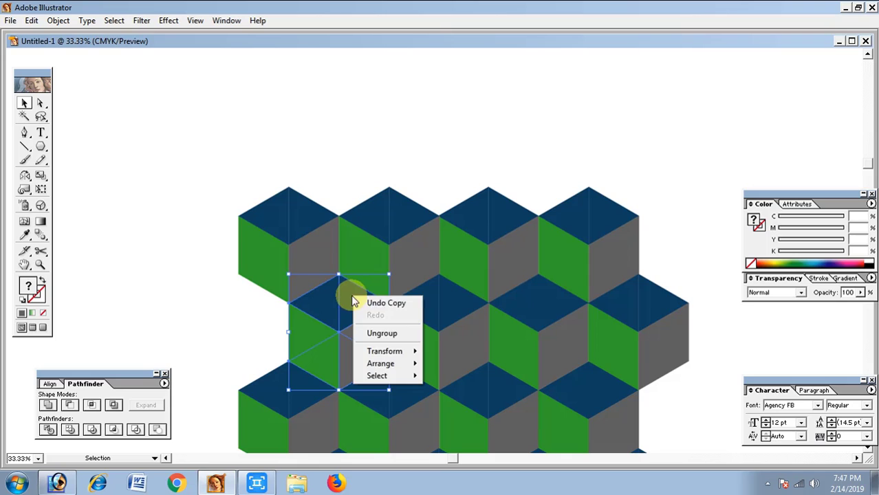
left_click(381, 333)
left_click(318, 309)
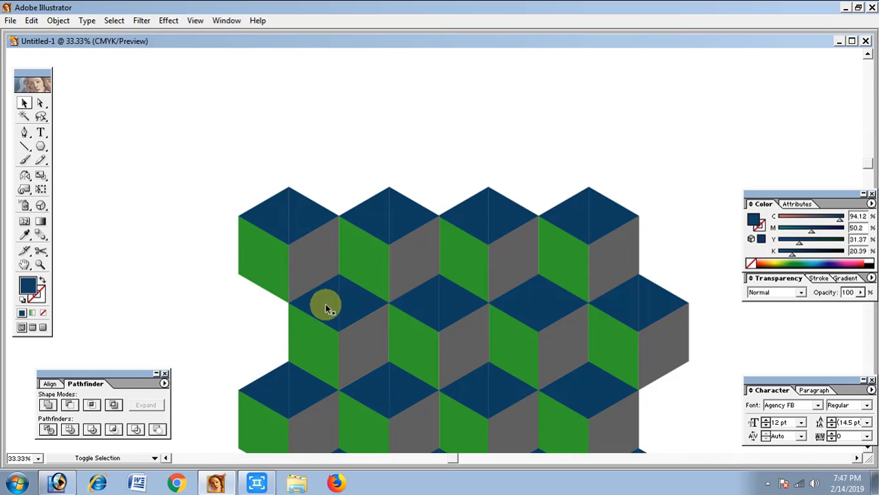
Step: Make the first second-row cube's top face white
left_click(330, 309)
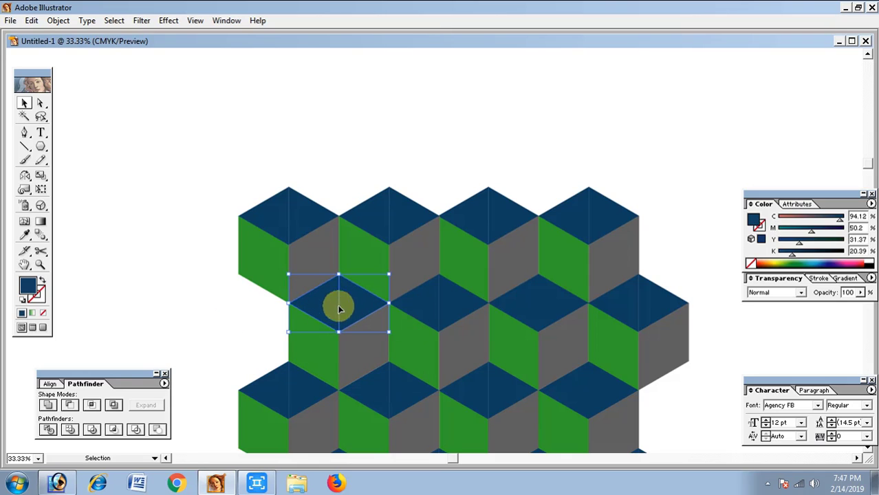
left_click(806, 262)
left_click_drag(810, 262, 852, 262)
left_click(869, 263)
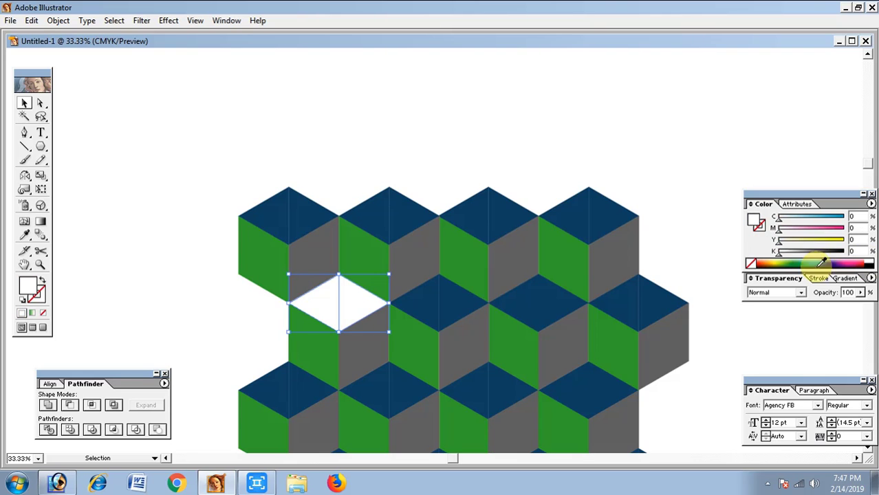
key("ctrl+minus")
key("ctrl+equal")
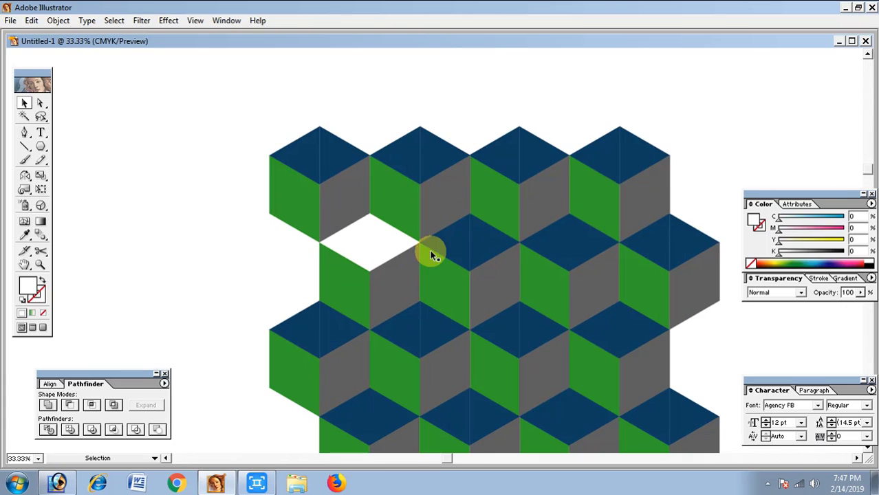
Step: Ungroup the second cube and colour its top face purple
left_click(473, 238, "ctrl")
right_click(472, 237)
left_click(506, 273)
left_click(481, 239)
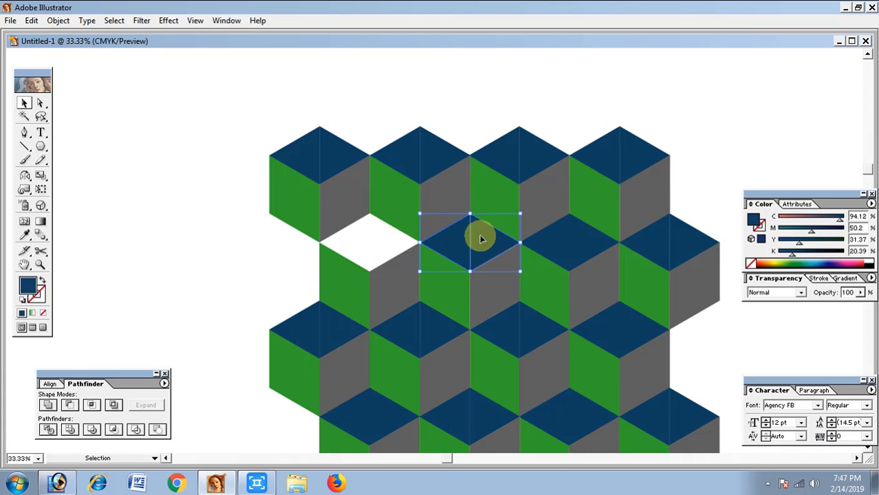
left_click(777, 262)
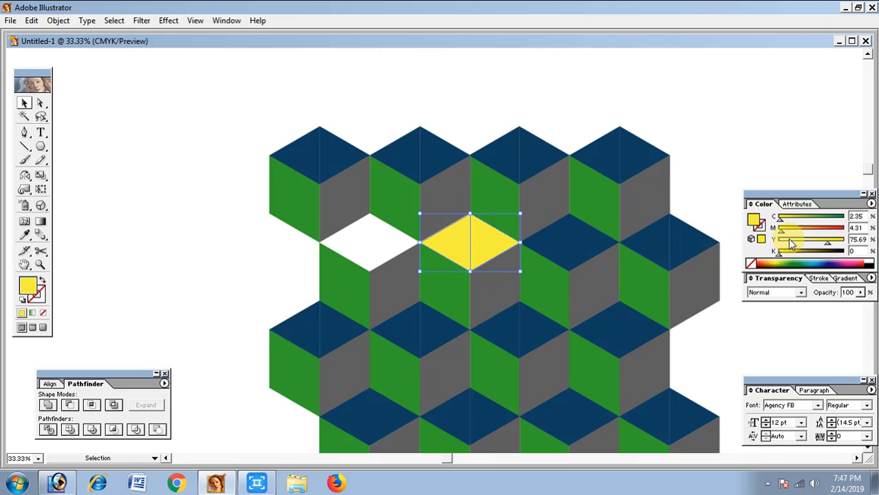
left_click(790, 240)
left_click_drag(789, 255, 838, 260)
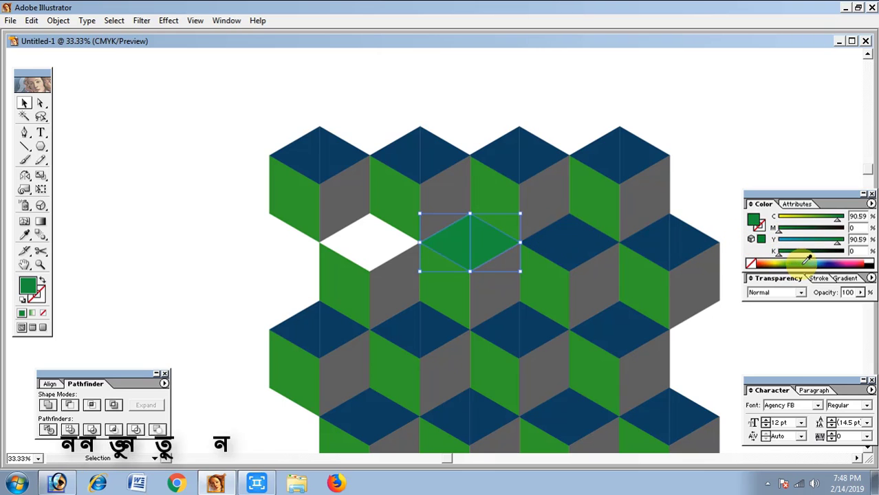
Step: Ungroup the third cube and make its top face near-black
left_click(571, 246)
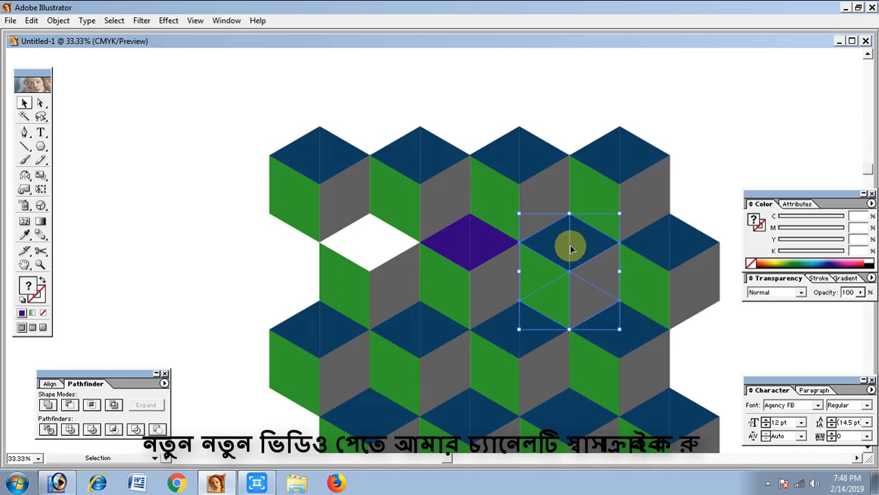
right_click(584, 242)
left_click(619, 279)
left_click(569, 253)
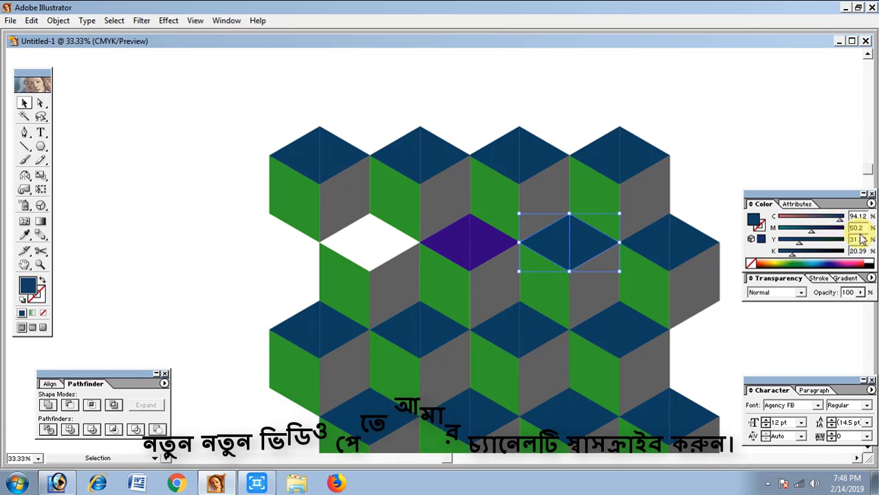
left_click(848, 261)
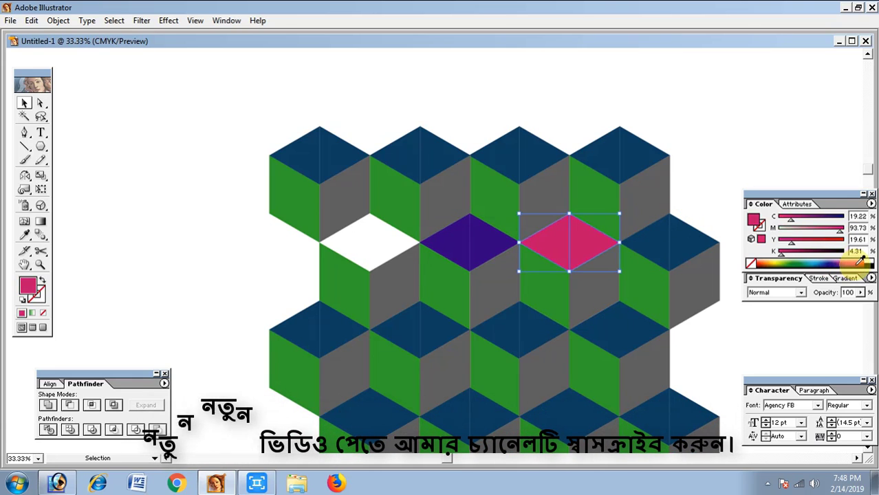
left_click(868, 264)
Step: Ungroup the rightmost cube and set its top face dark green
left_click(670, 251)
right_click(681, 247)
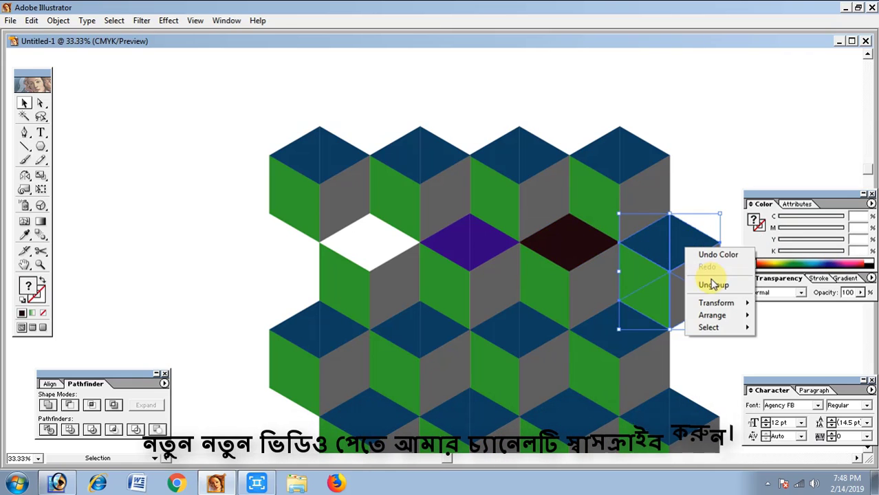
left_click(702, 279)
left_click(690, 240)
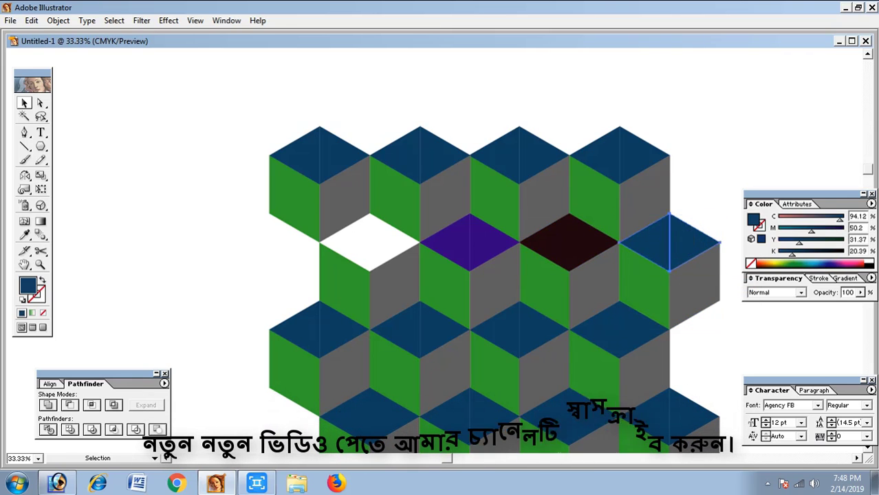
left_click(790, 260)
left_click(810, 262)
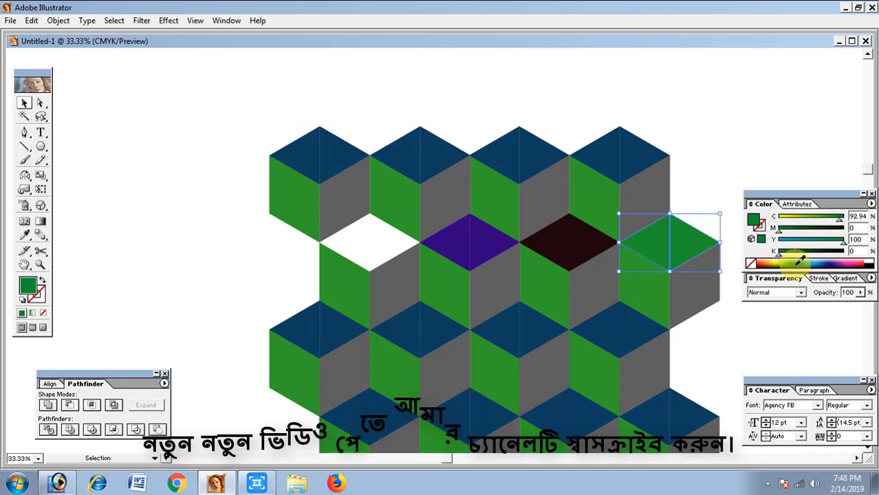
Step: Give the right-end second-row cube's left face a very dark green fill
key("ctrl+minus")
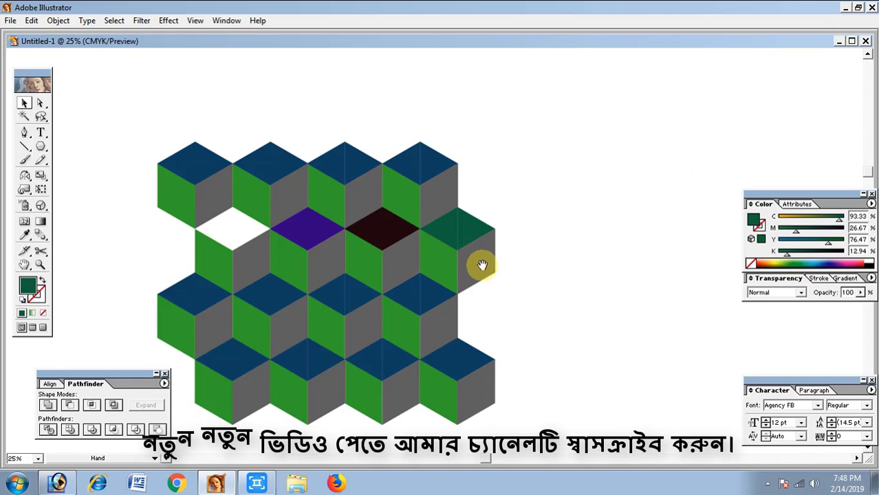
left_click(505, 250)
left_click(506, 281, "shift")
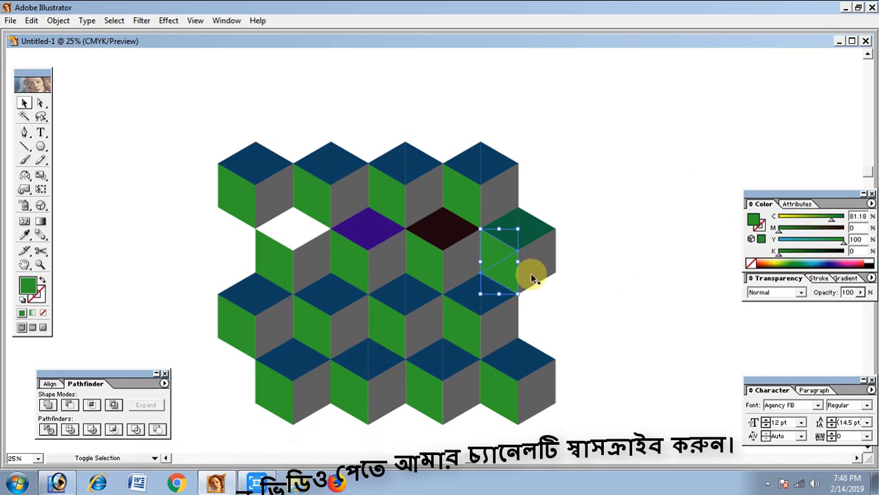
left_click(771, 263)
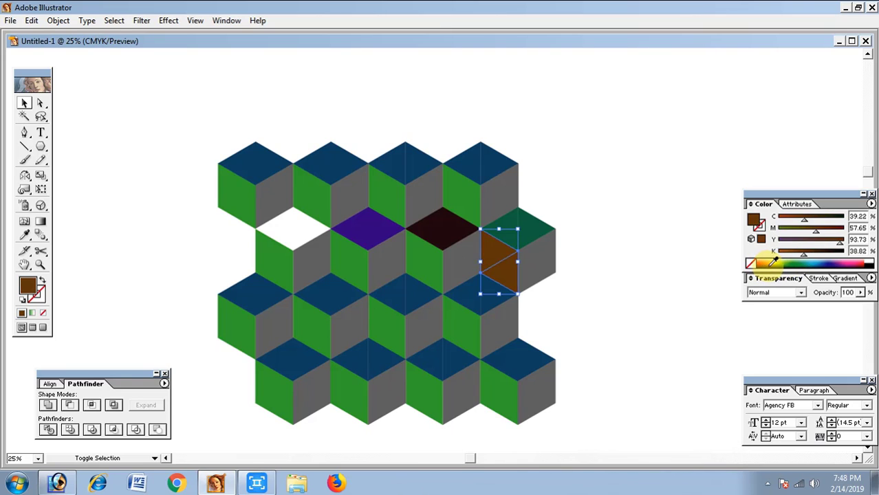
left_click(806, 262)
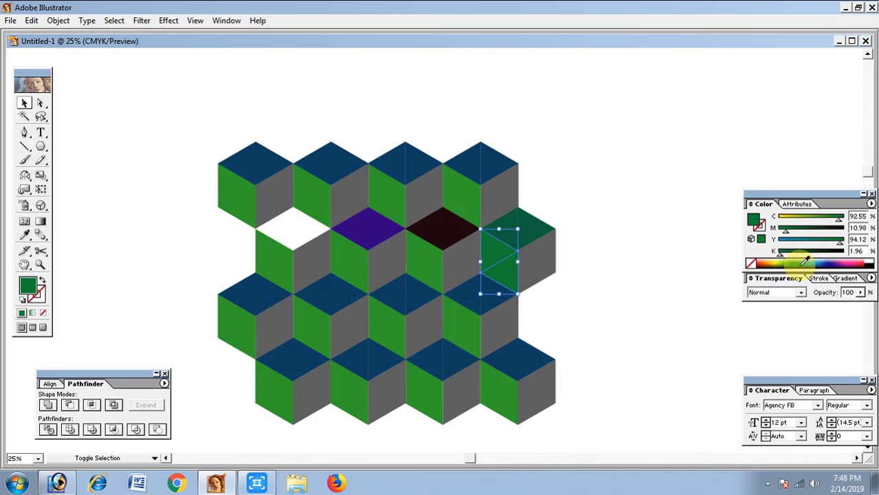
left_click_drag(799, 231, 803, 232)
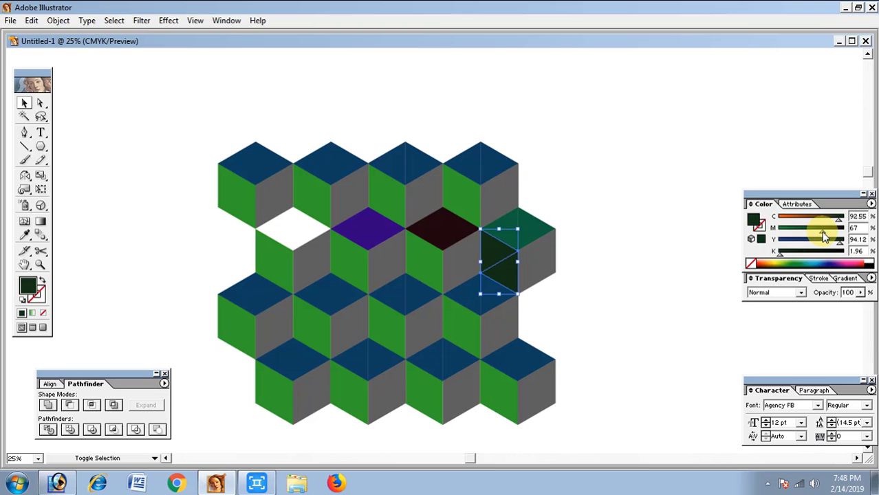
Step: Make that cube's right face bright blue, then select the bottom-right cube
left_click(536, 259)
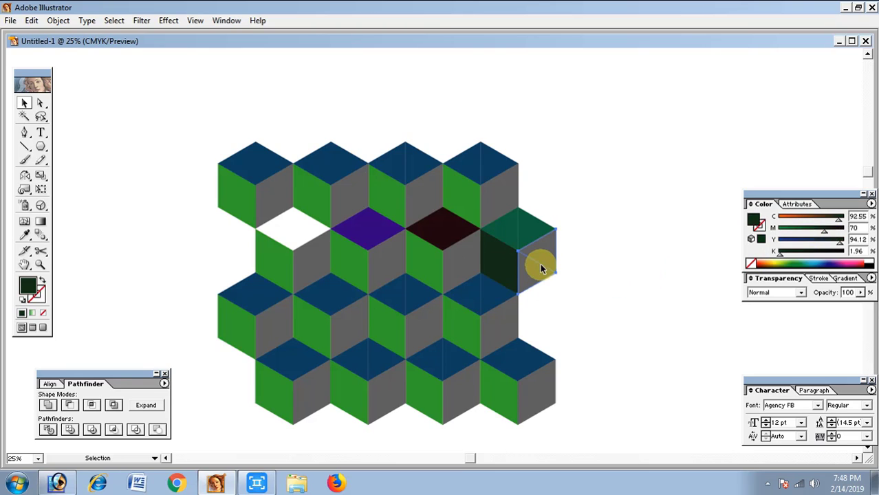
left_click(819, 262)
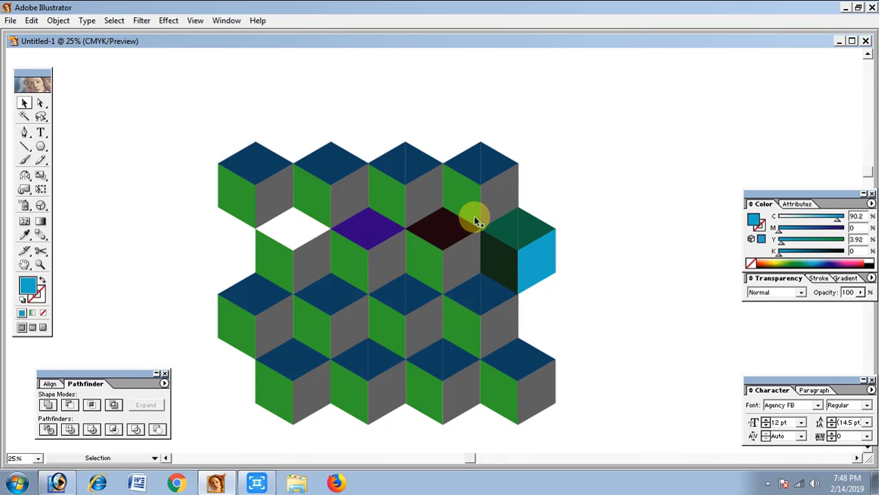
left_click_drag(473, 215, 513, 212)
left_click(599, 341)
Step: Ungroup the bottom-right cube and make its right face black
right_click(599, 341)
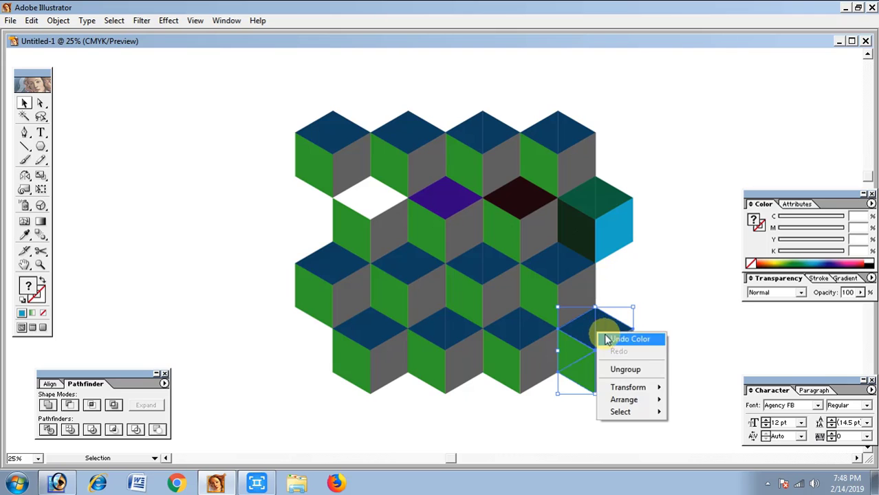
left_click(629, 368)
key("ctrl+plus")
left_click(508, 321)
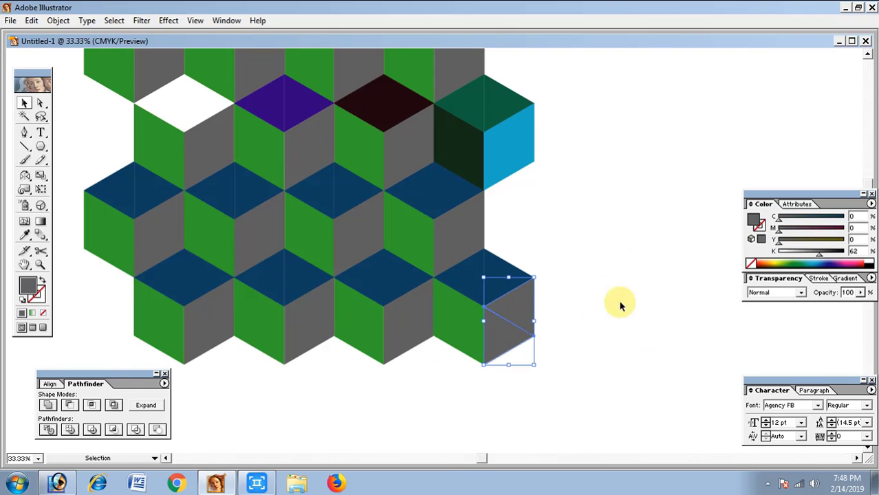
left_click(773, 262)
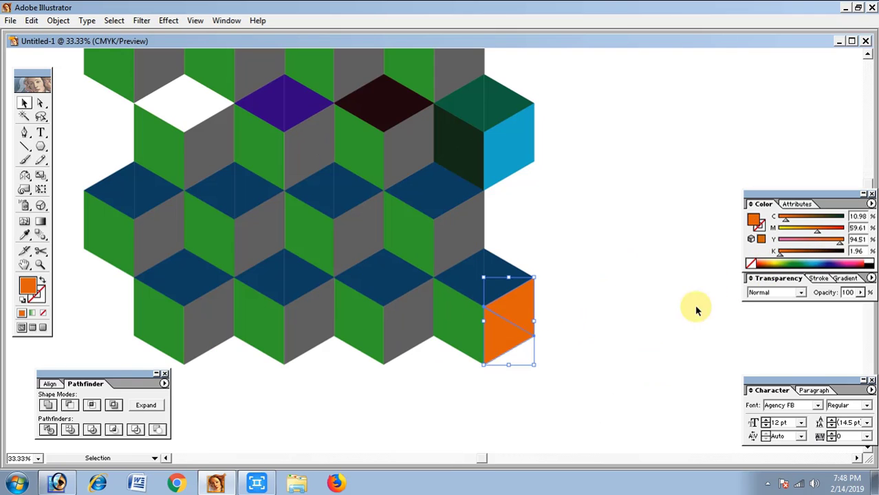
left_click(870, 264)
Step: Set the bottom-right cube's left face to dark green and its top to orange
left_click(471, 333)
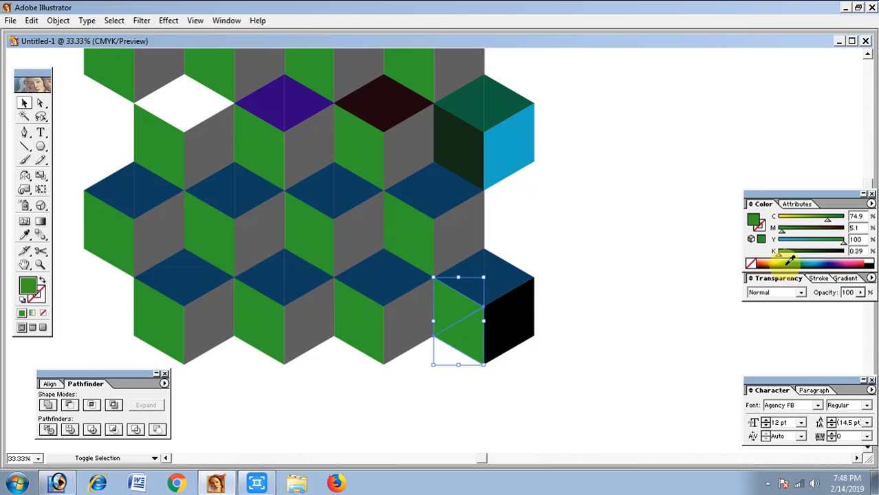
left_click_drag(794, 260, 794, 262)
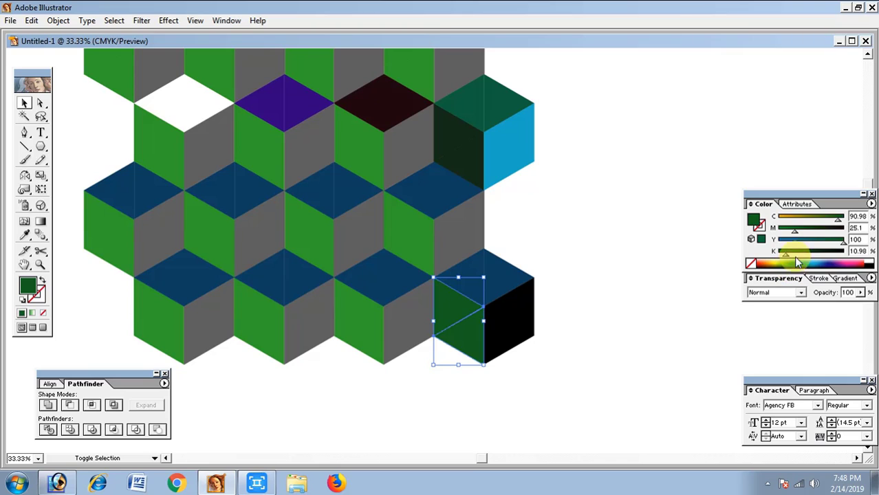
left_click(509, 275)
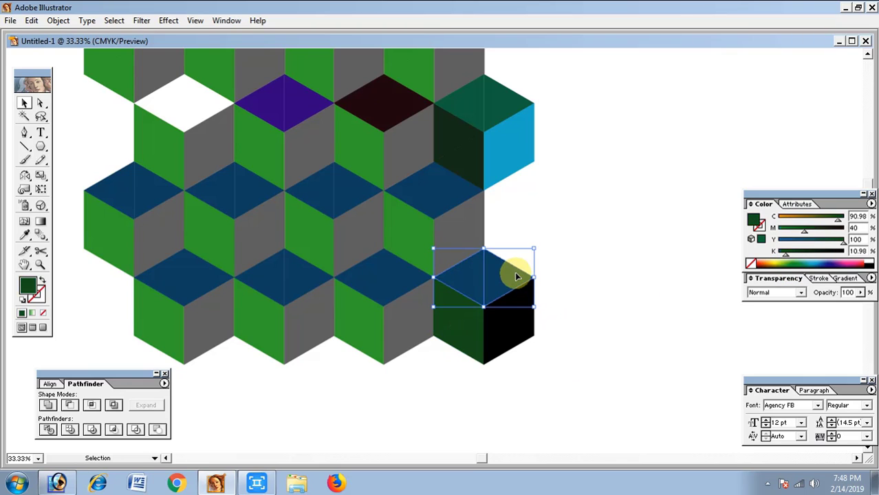
left_click_drag(777, 261, 775, 261)
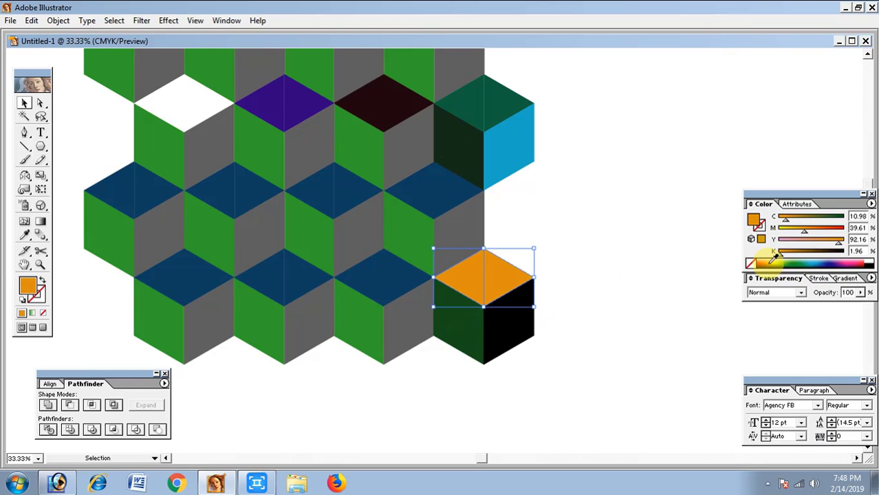
left_click(534, 298)
Step: Zoom out and bring the neighbouring bottom-row cube into view to ungroup it
left_click(457, 275, "ctrl+alt")
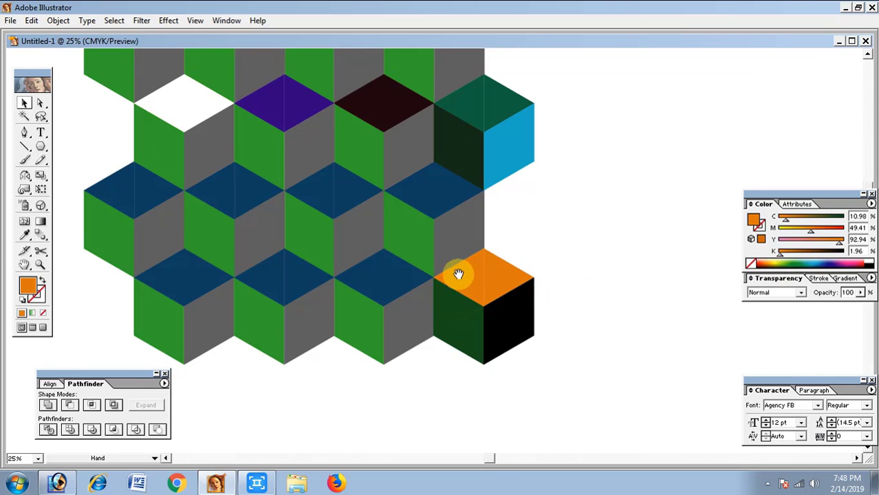
left_click_drag(458, 275, 653, 355)
left_click(588, 330)
right_click(602, 332)
Step: Ungroup the third bottom-row cube and set its top face to white
left_click(623, 363)
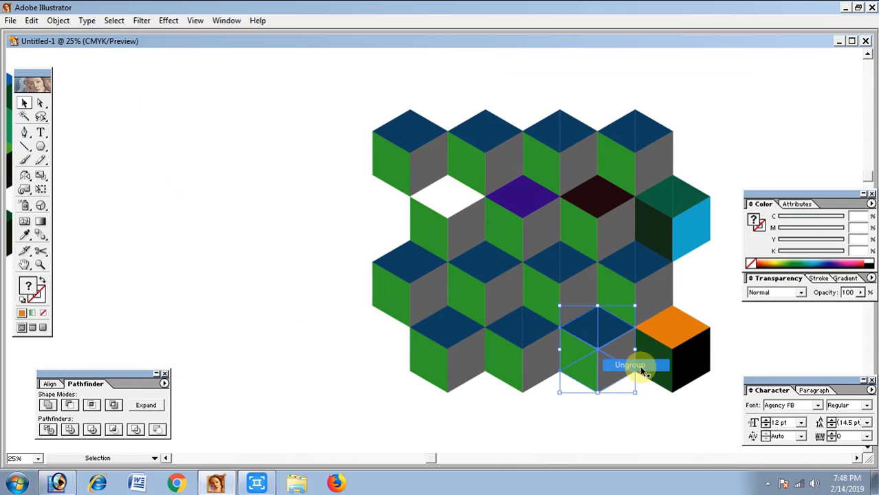
left_click(545, 286, "ctrl+alt")
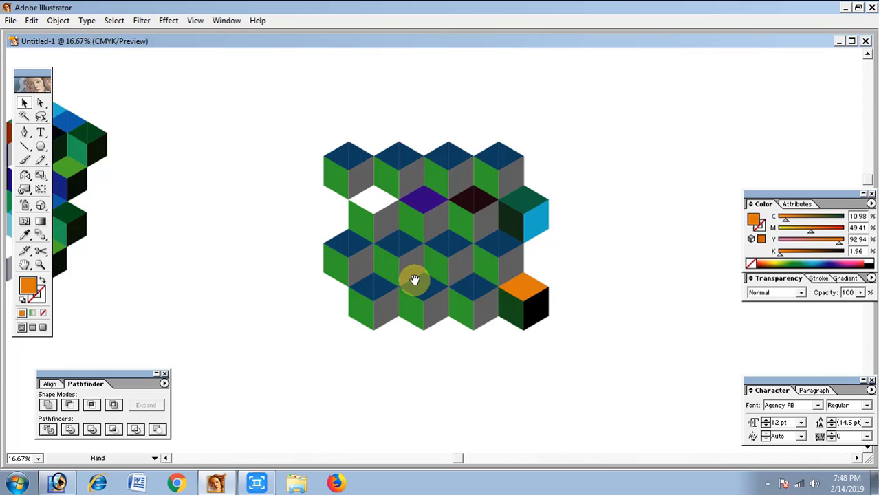
left_click(473, 286, "ctrl")
left_click(443, 260)
left_click(870, 260)
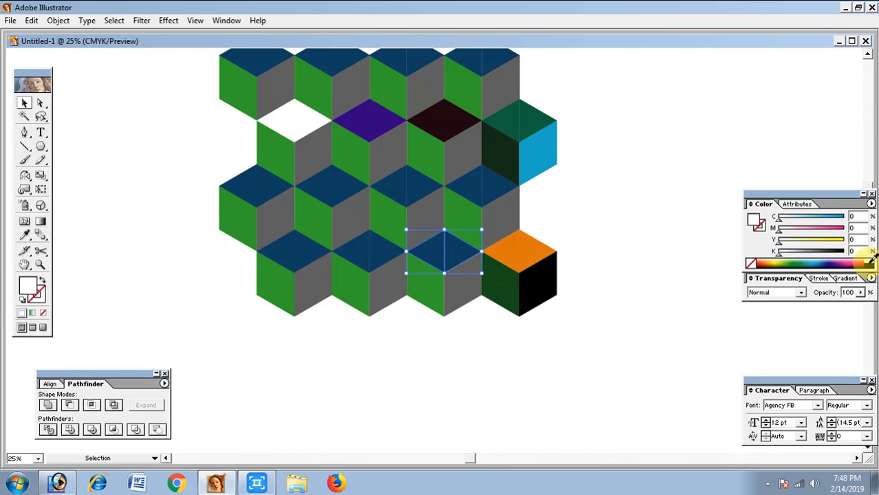
Step: Set its right face to light grey (K 31) and its left face to mid grey
left_click(468, 289)
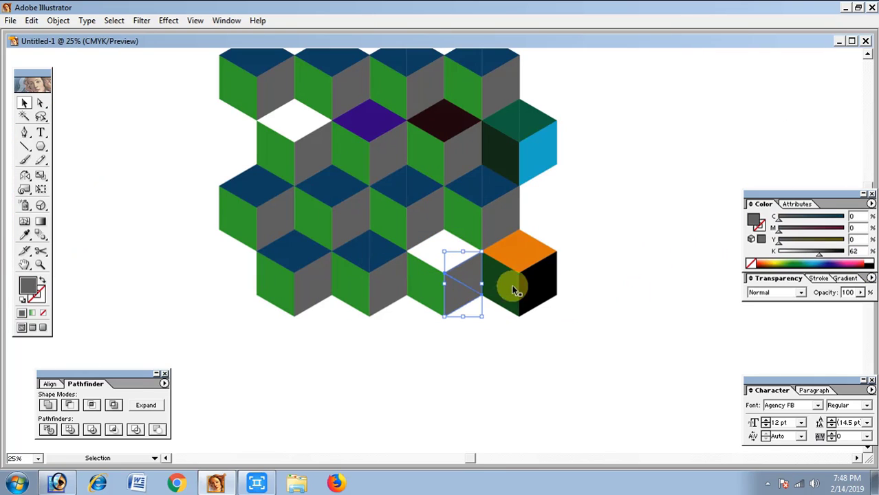
left_click(799, 252)
left_click(424, 285)
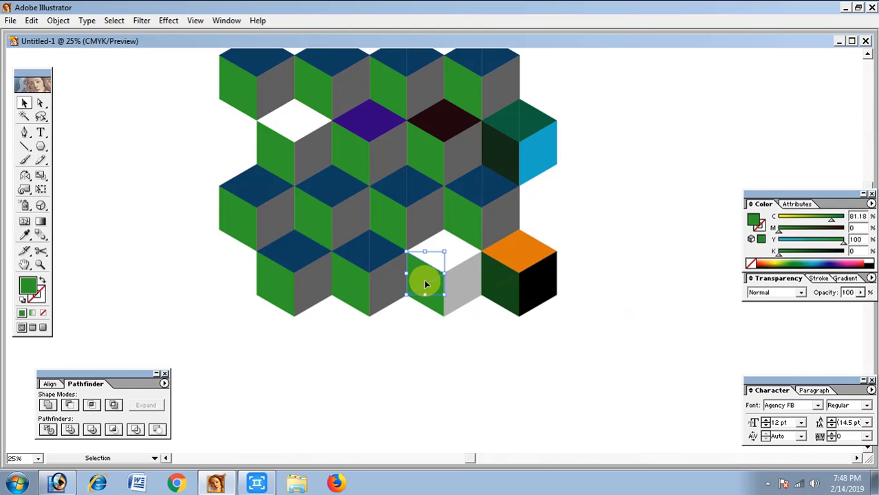
left_click(869, 264)
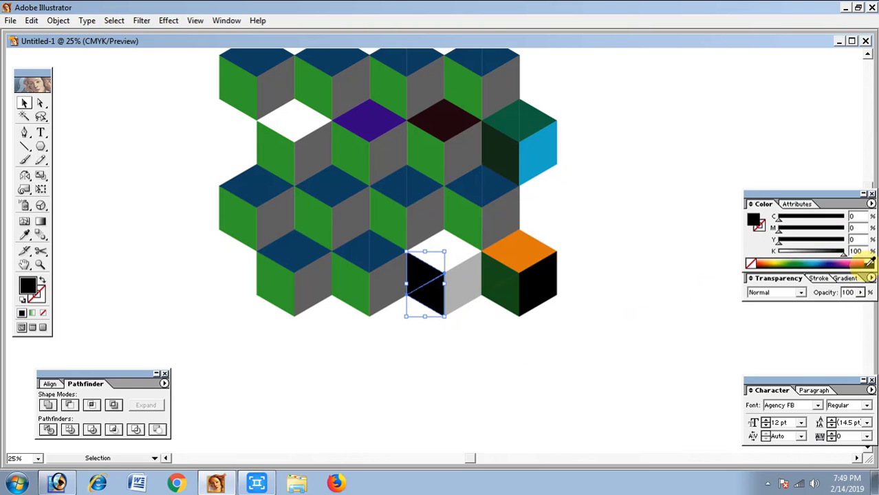
left_click_drag(805, 252, 816, 252)
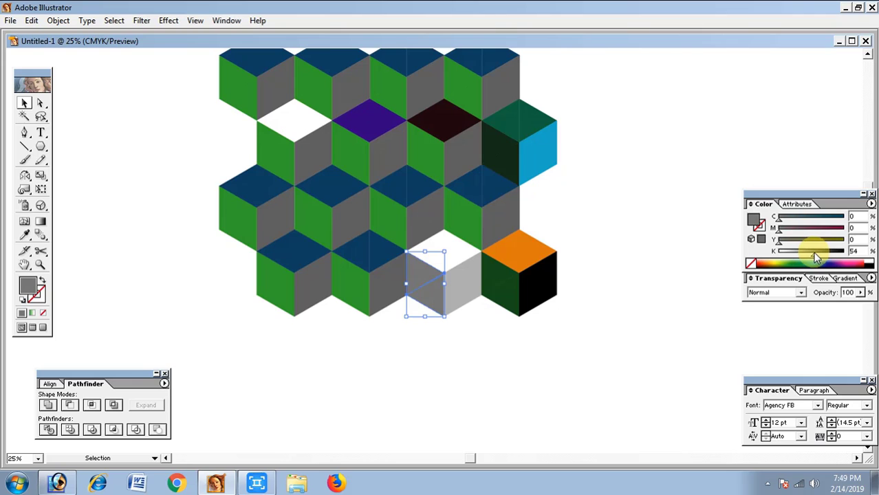
Step: Ungroup the second bottom-row cube and darken its right face to charcoal grey
left_click(436, 295)
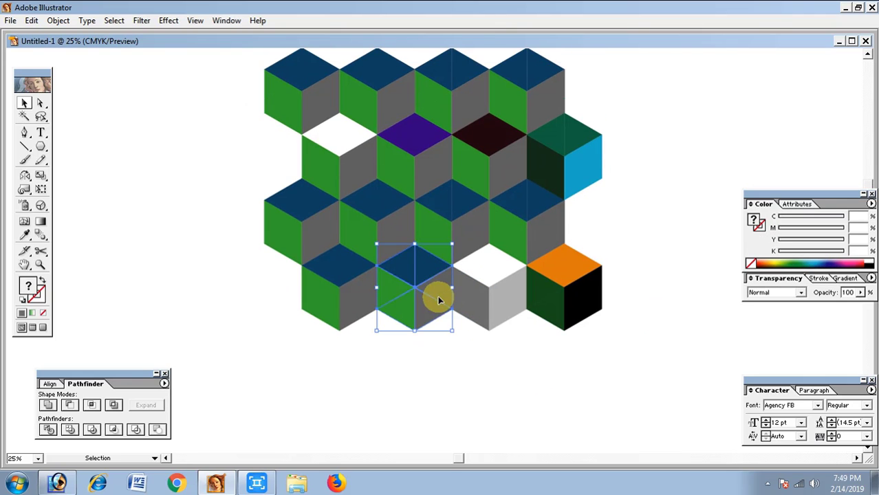
right_click(439, 299)
left_click(468, 335)
left_click(444, 310)
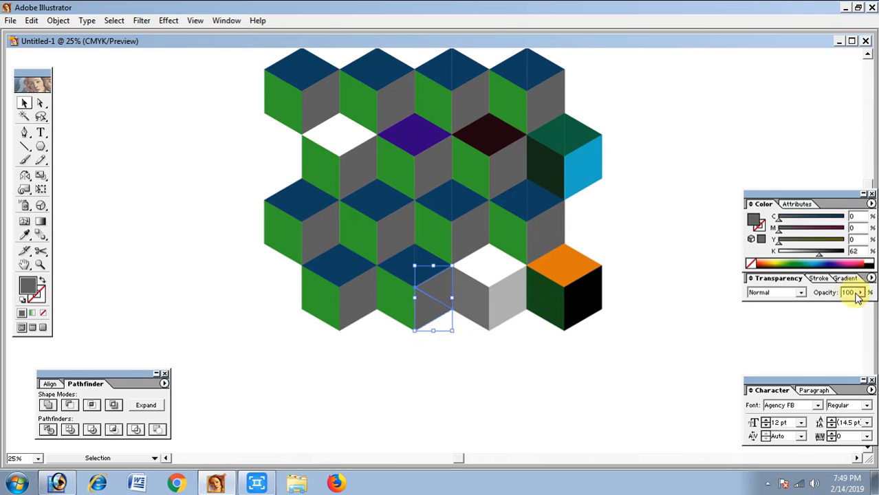
left_click_drag(822, 253, 828, 253)
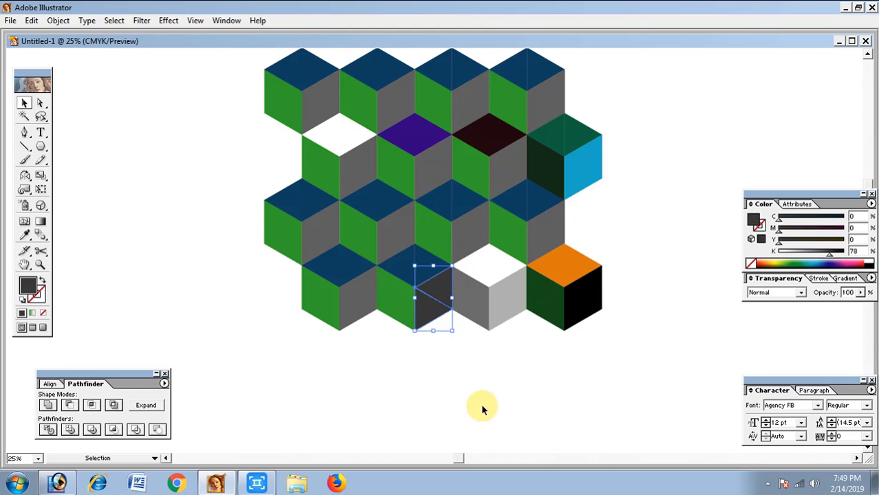
Step: Recolour that cube's green left face to mid grey
left_click(401, 298)
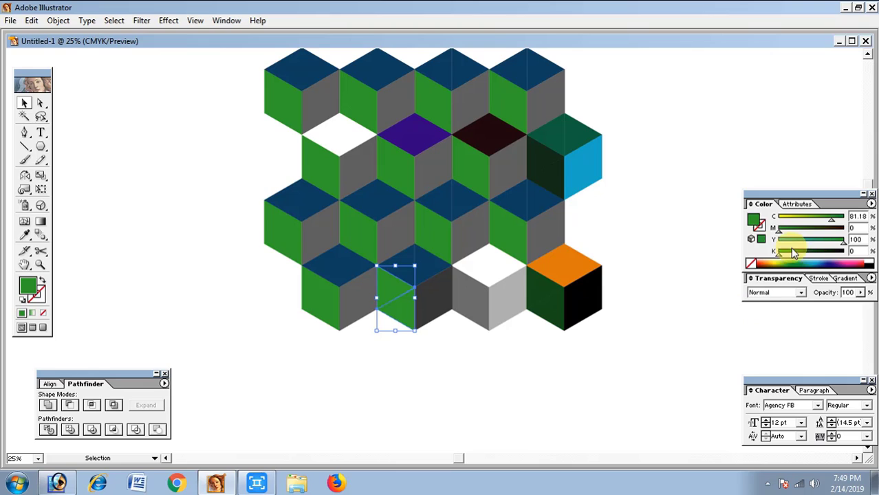
left_click_drag(814, 255, 829, 256)
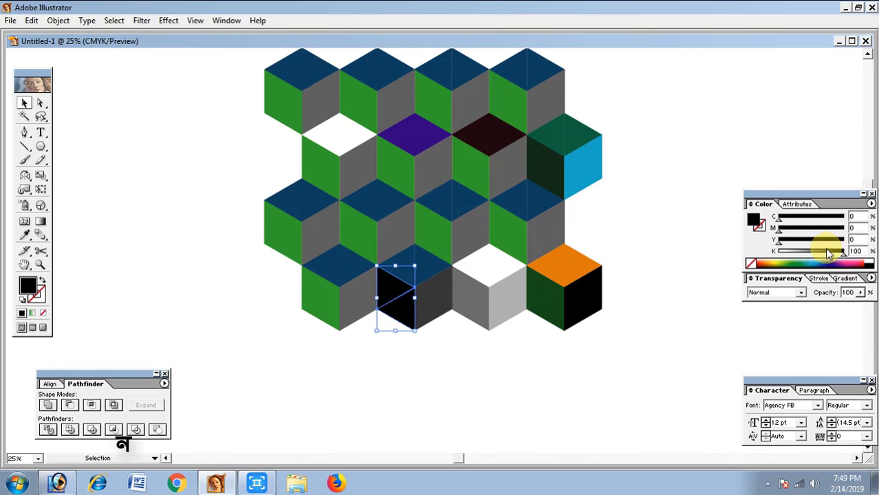
left_click(828, 251)
left_click(547, 357)
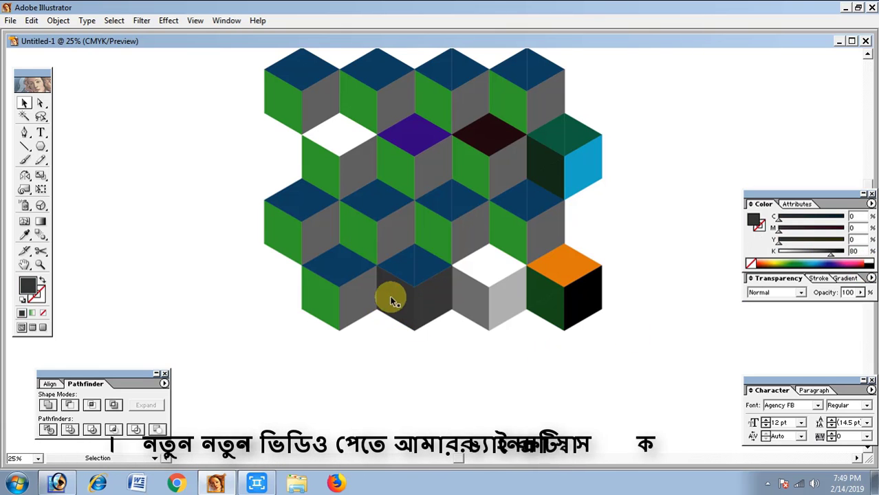
left_click(390, 300)
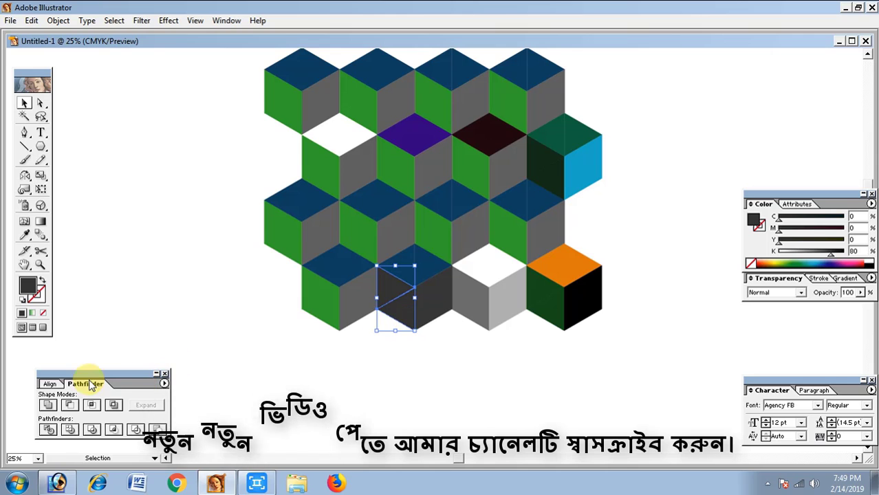
left_click(823, 253)
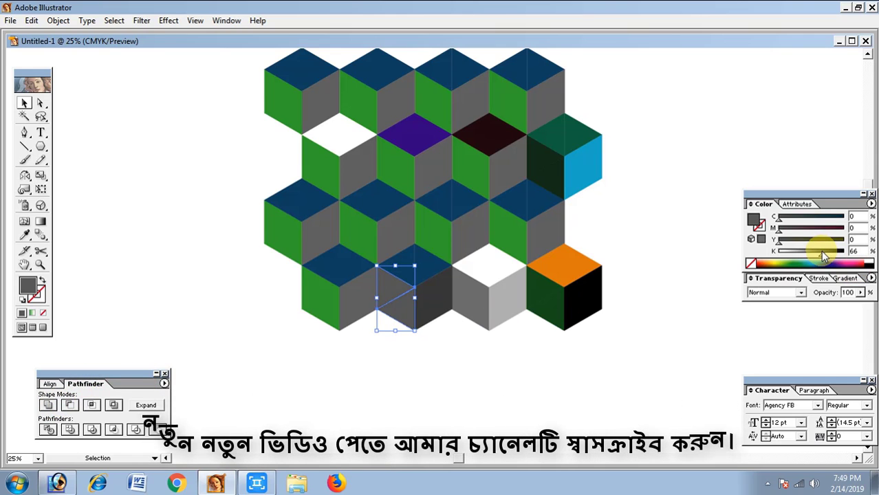
left_click(513, 349)
scroll(430, 288, "up", 2)
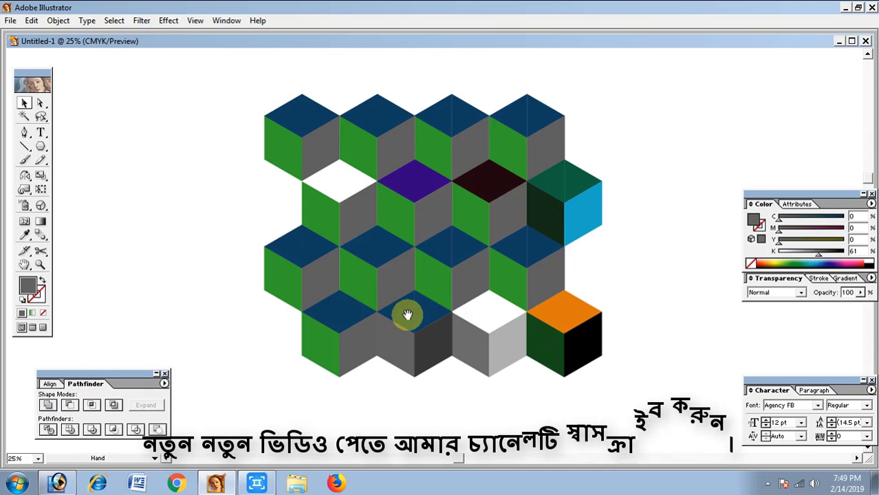
Step: Turn the cube's blue top face grey and lighten it to pale grey (K 18)
left_click(409, 313)
left_click(786, 262)
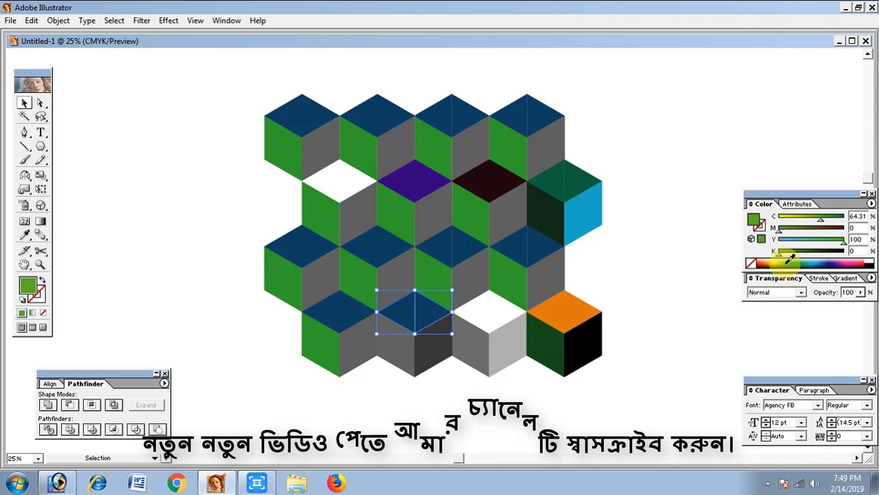
left_click(868, 263)
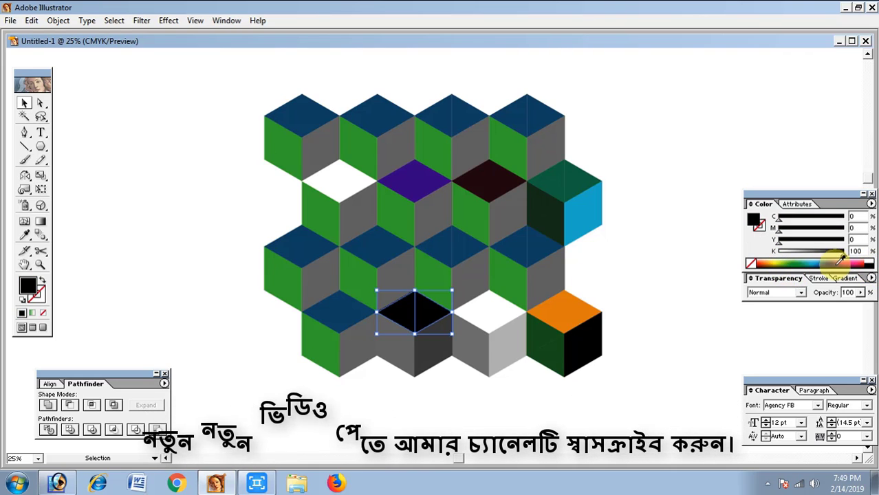
left_click_drag(821, 260, 829, 257)
left_click(614, 378)
left_click_drag(426, 326, 426, 340)
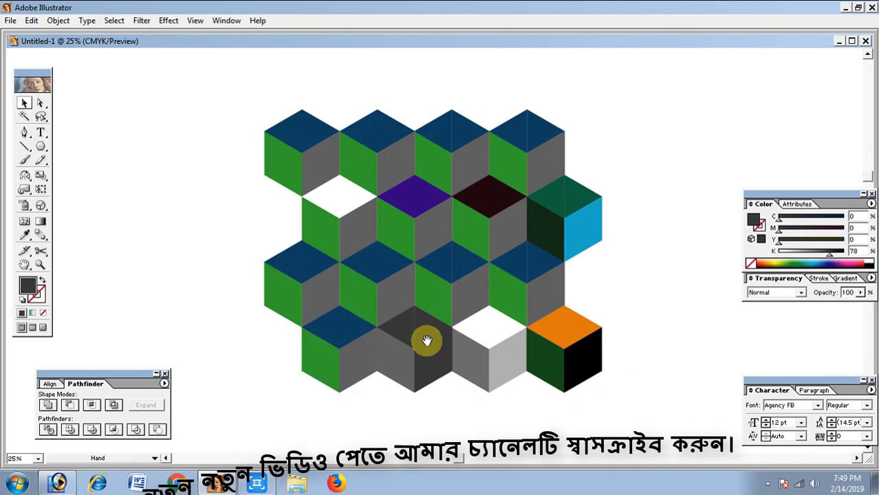
left_click(426, 340)
left_click(814, 254)
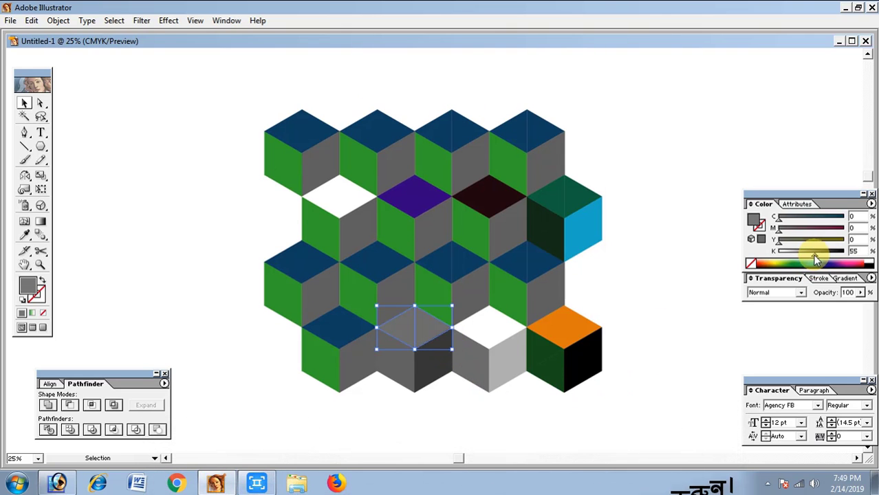
left_click_drag(814, 254, 807, 254)
left_click(696, 280)
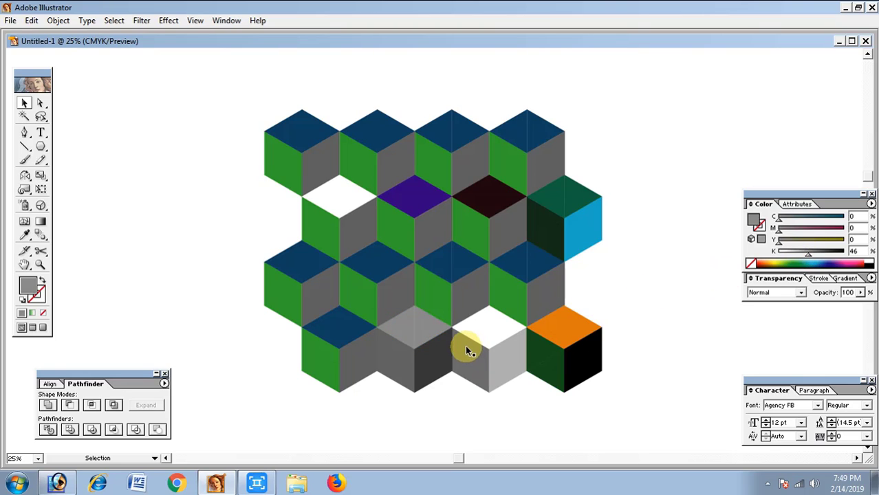
Step: Sample white from a cube top, then drag the pale grey top face partly off its cube
left_click(114, 404)
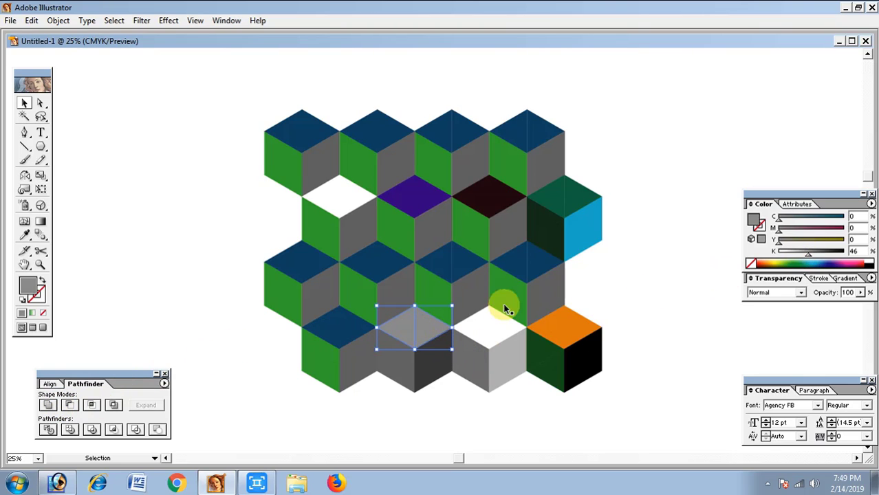
left_click(493, 321)
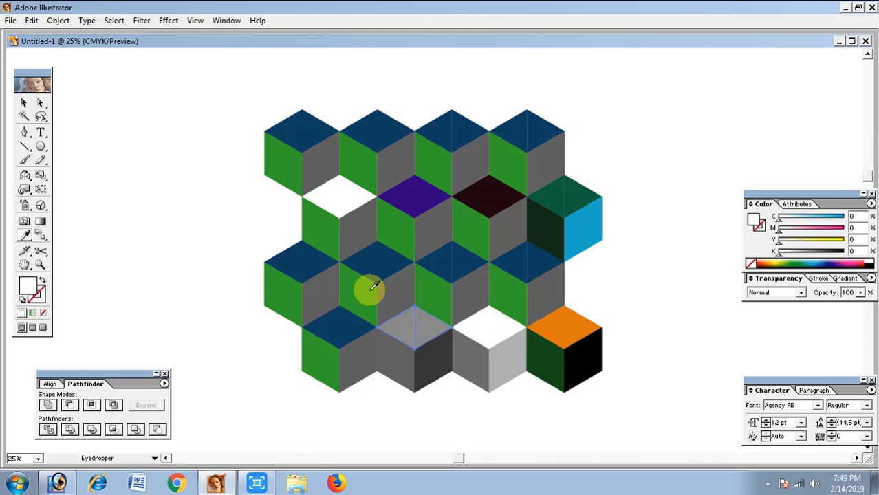
left_click(24, 104)
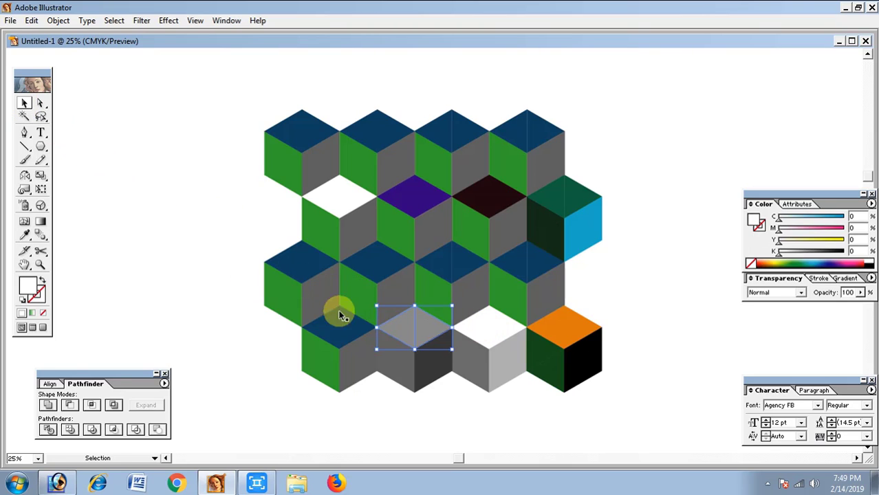
left_click(475, 393)
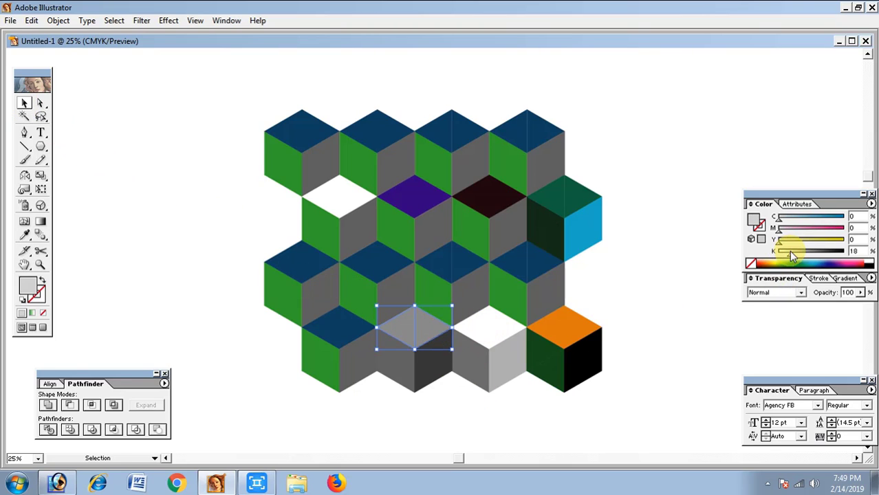
left_click_drag(407, 336, 428, 346)
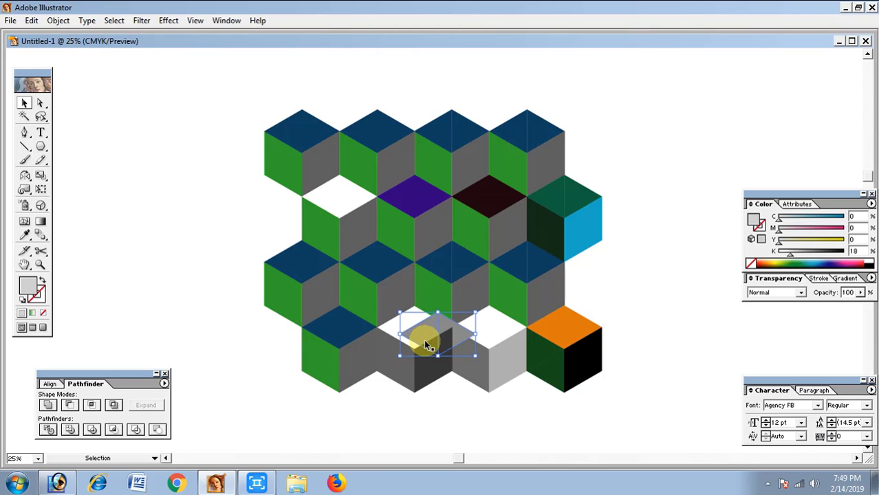
Step: Delete the grey top face and the bottom-left cube's blue top face
key("Delete")
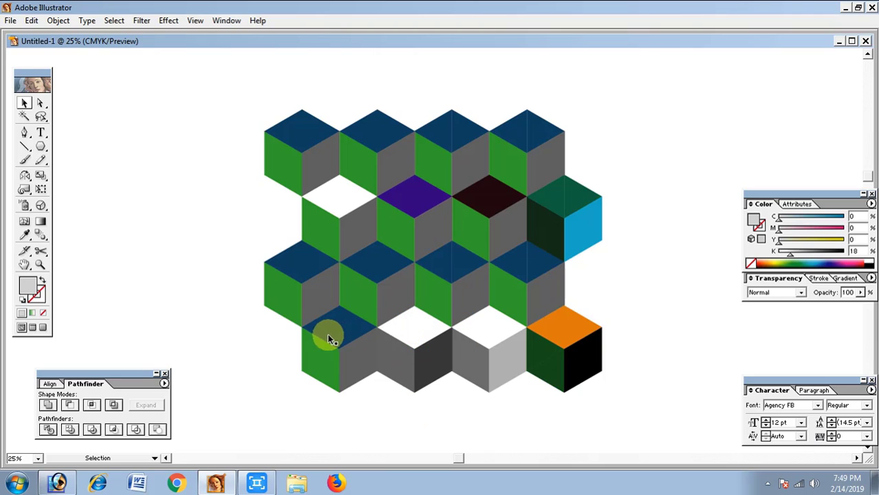
left_click(329, 331)
right_click(335, 327)
left_click(372, 365)
left_click_drag(324, 333, 263, 323)
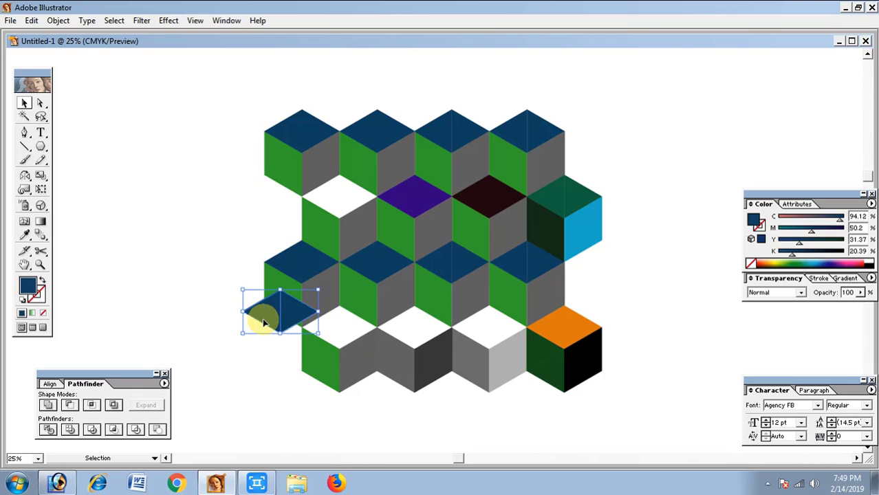
key("Delete")
Step: Ungroup the first two middle-row cubes and delete the middle-left cube's blue top
left_click(310, 255)
right_click(312, 255)
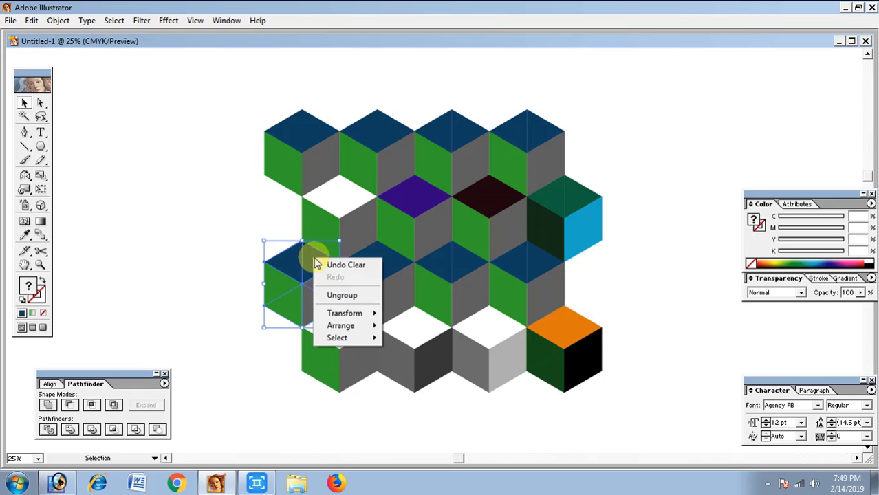
left_click(342, 295)
left_click(304, 256)
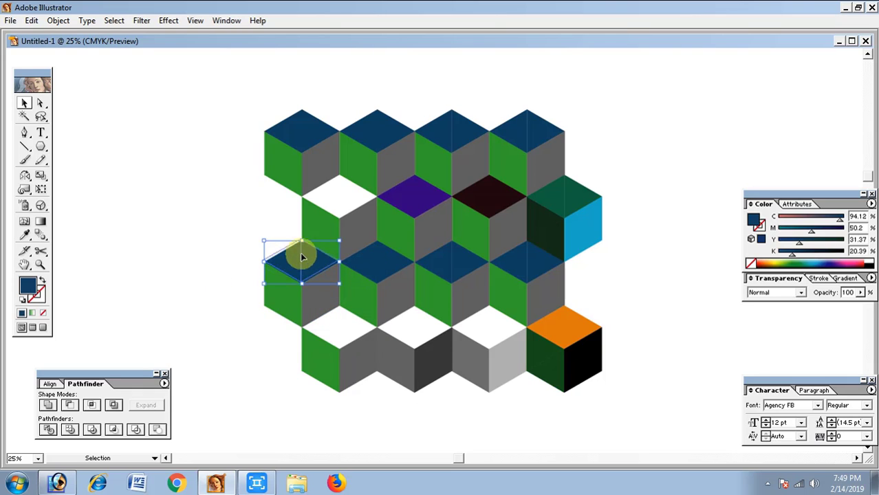
left_click_drag(338, 261, 303, 248)
key("Delete")
left_click(369, 256)
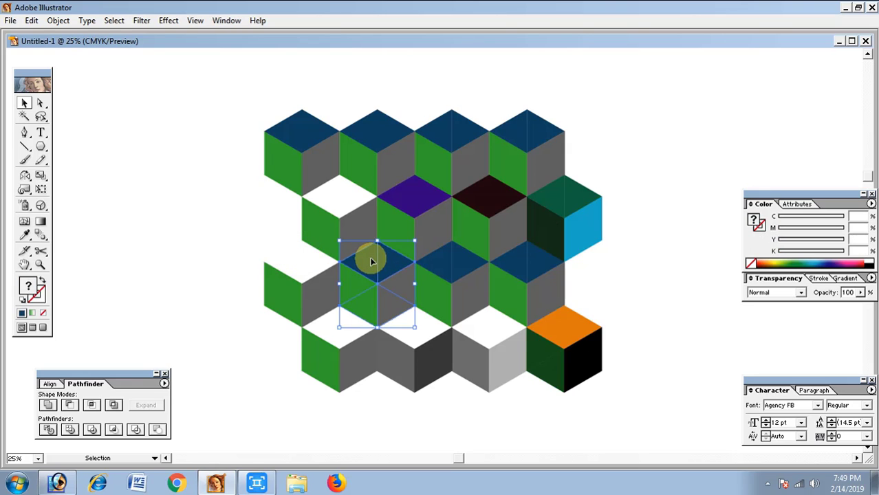
right_click(372, 259)
left_click(406, 296)
left_click(231, 222)
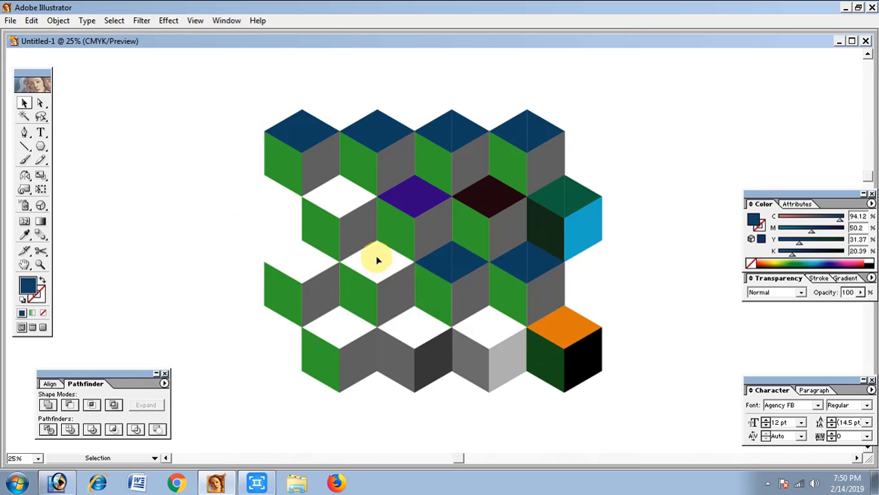
Step: Ungroup the next two middle-row cubes and delete their blue top faces
left_click(477, 252)
right_click(469, 258)
left_click(501, 296)
left_click(442, 257)
key("Delete")
left_click(523, 262)
right_click(526, 264)
left_click(556, 298)
left_click(535, 263)
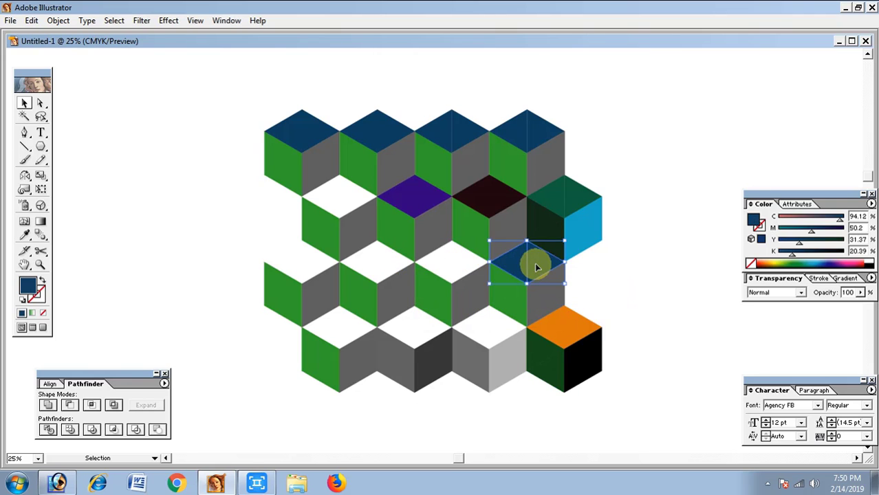
key("Delete")
Step: Ungroup the purple-topped cube and delete the right half of its purple top
left_click(472, 161)
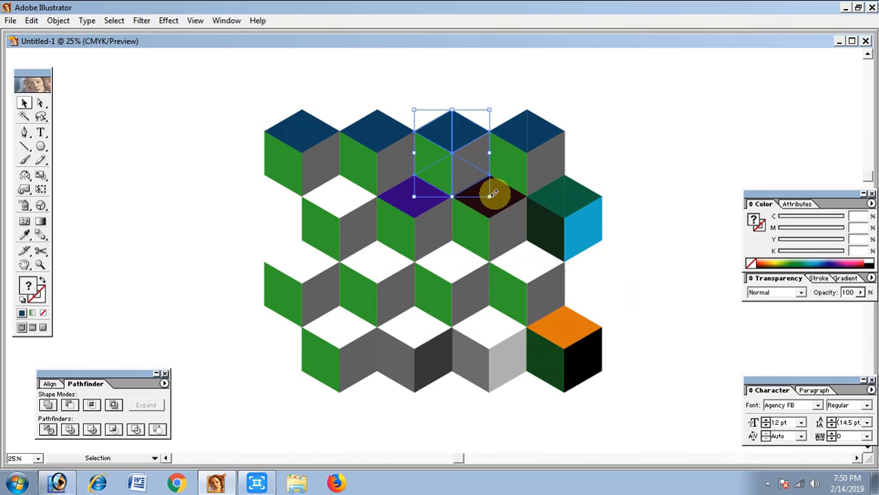
left_click(429, 191)
right_click(432, 190)
left_click(475, 231)
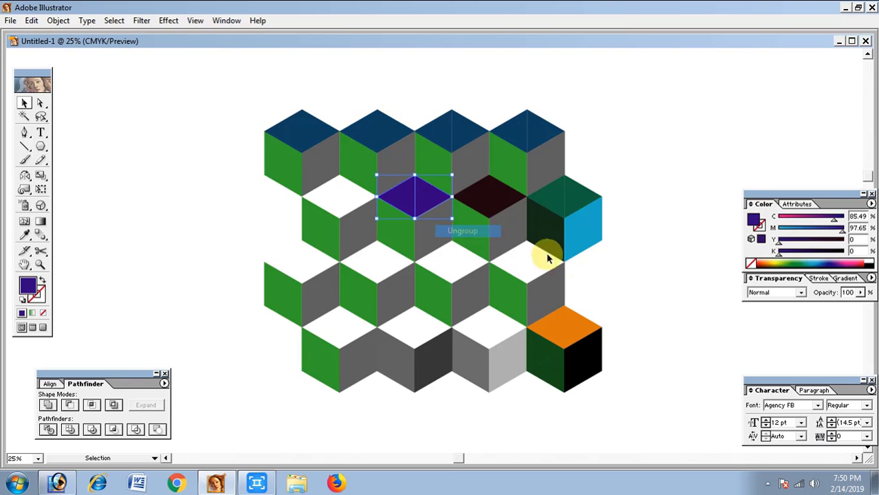
left_click(426, 206)
key("Delete")
Step: Ungroup the dark-topped cube and delete its dark top pieces and the neighbouring green top
left_click(486, 202)
right_click(486, 202)
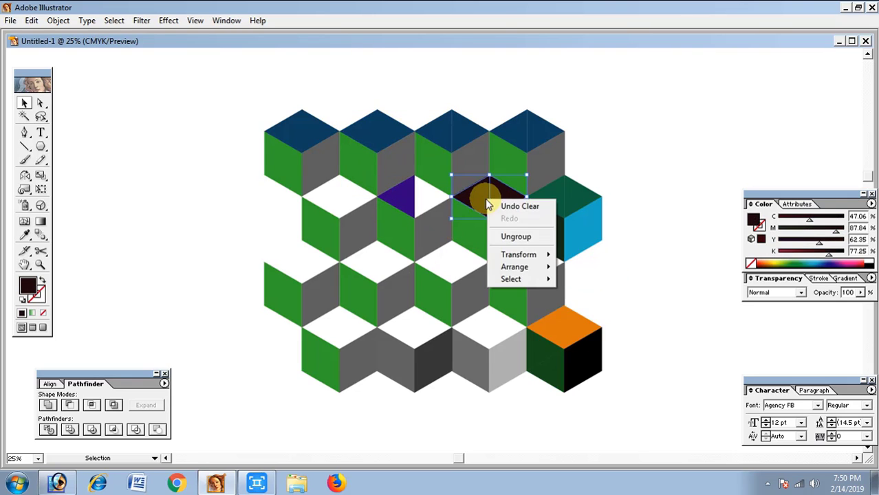
left_click(516, 231)
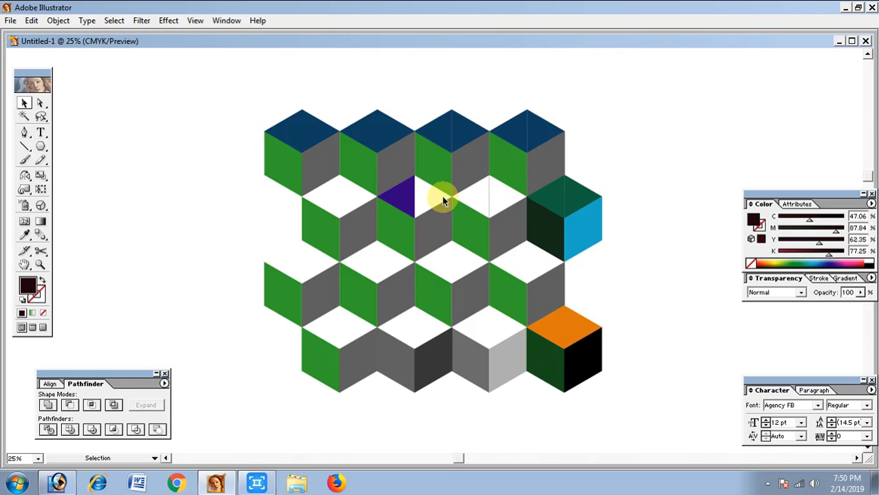
left_click(405, 195)
key("Delete")
left_click(506, 196)
key("Delete")
left_click(562, 198)
key("Delete")
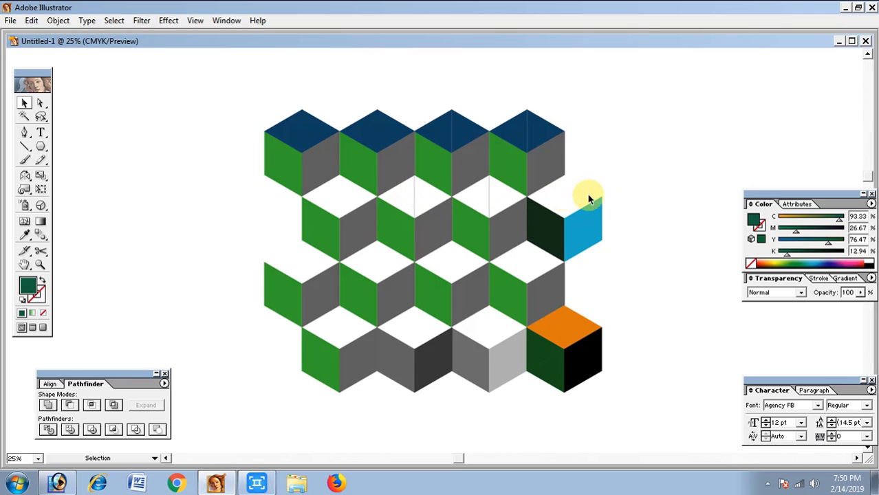
Step: Ungroup the top-left cube and make its right face near-black (K 90)
key("ctrl+minus")
left_click_drag(447, 246, 402, 232)
left_click(329, 190)
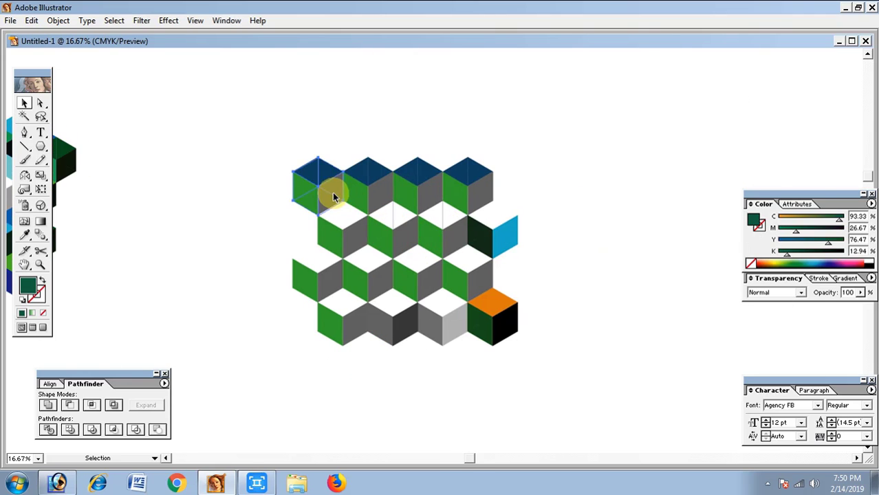
right_click(331, 193)
left_click(365, 230)
left_click(319, 197)
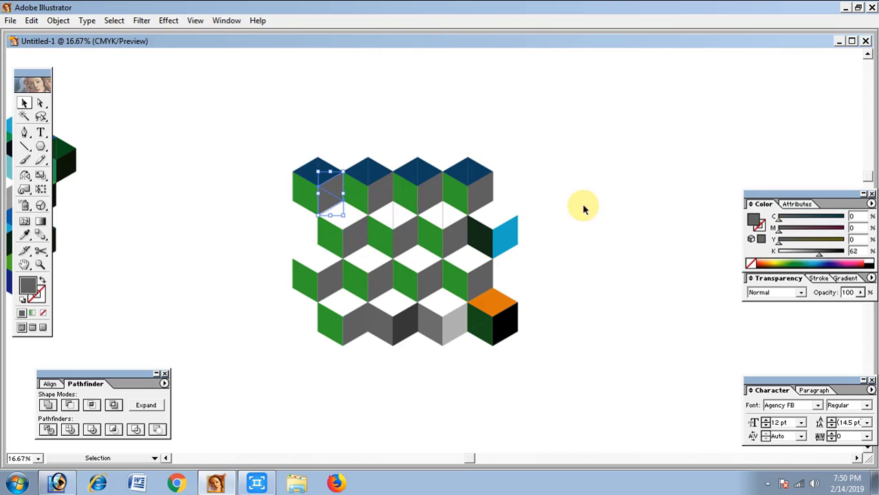
left_click_drag(837, 256, 838, 256)
left_click(656, 236)
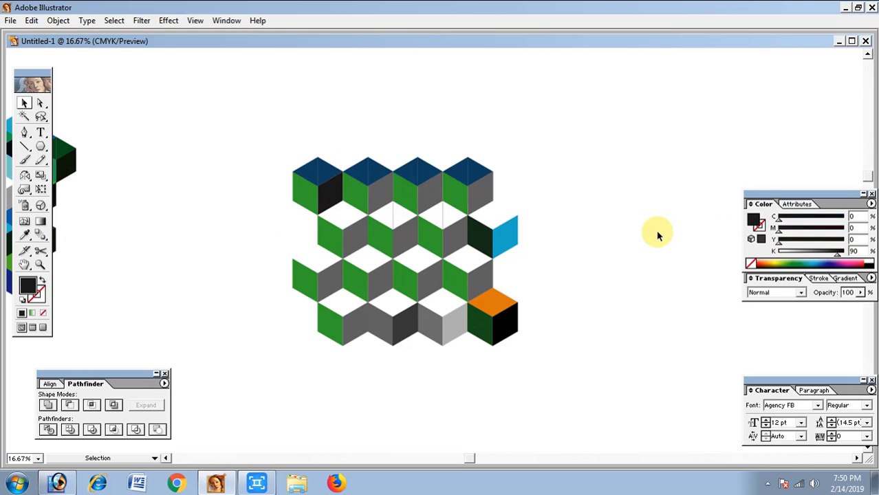
Step: Ungroup the second and third top-row cubes; colour their right faces red and dark green
left_click(374, 205)
right_click(376, 193)
left_click(418, 234)
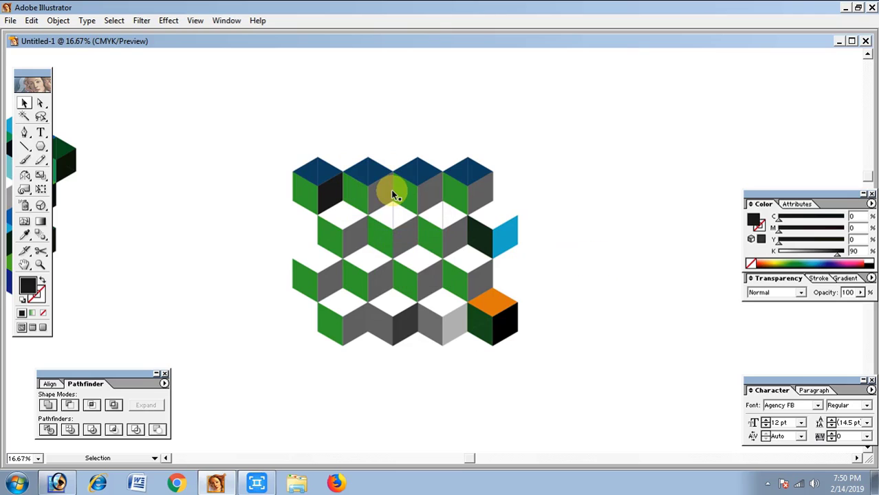
left_click(390, 192)
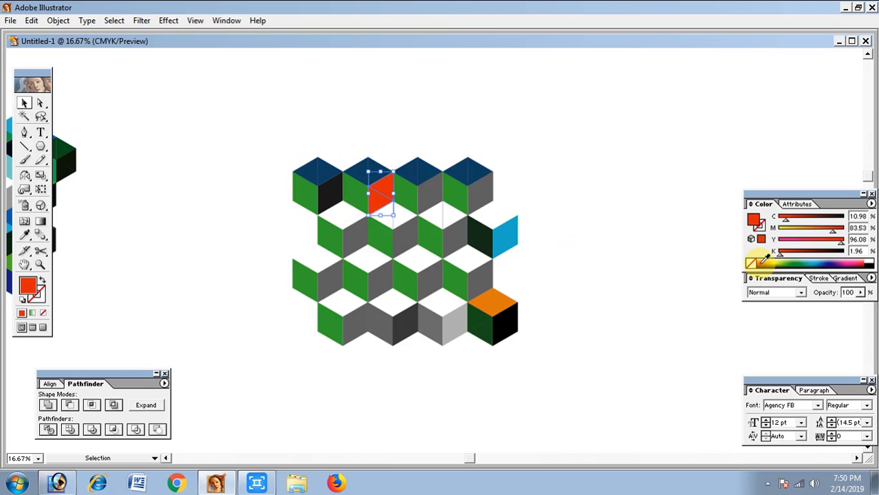
left_click(425, 191)
right_click(433, 194)
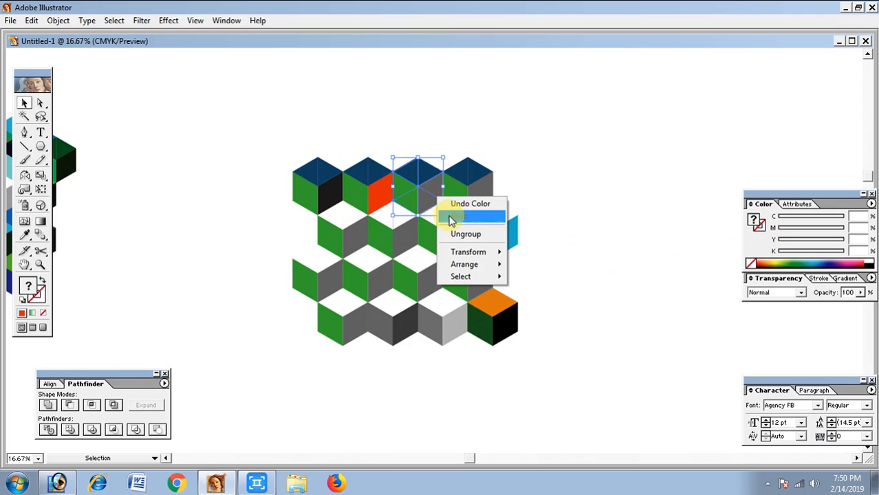
left_click(466, 234)
left_click(431, 196)
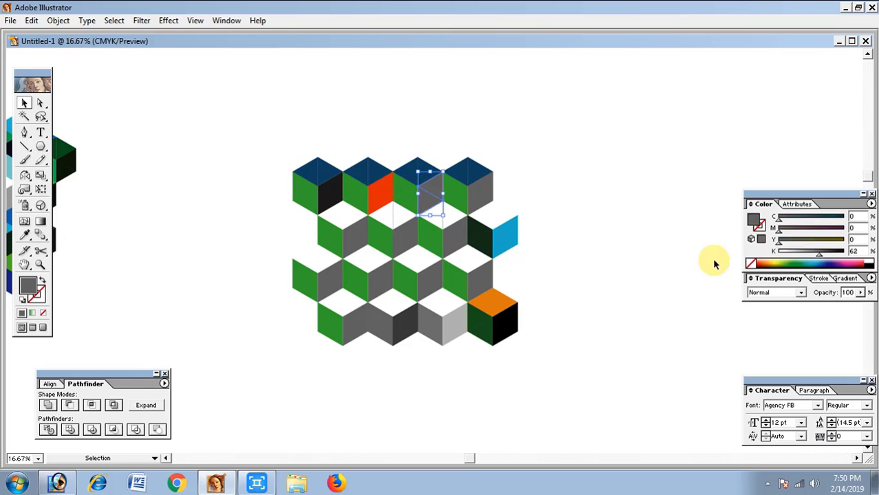
left_click(802, 263)
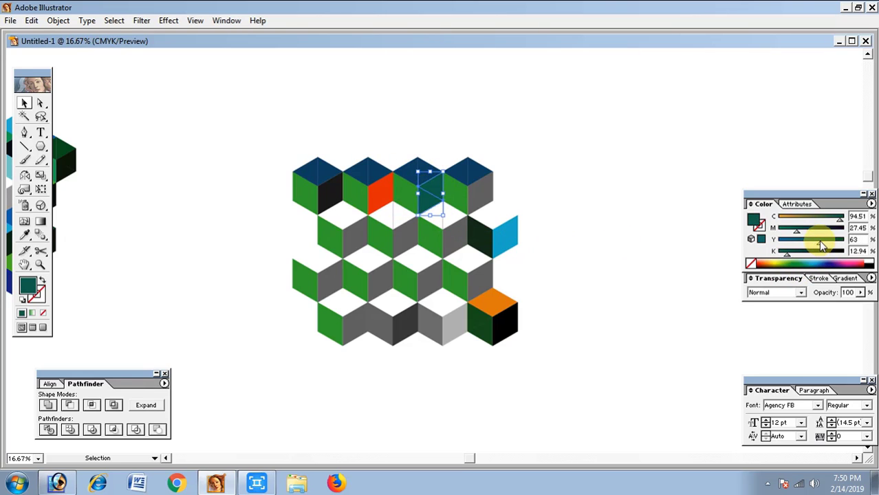
key("ctrl+minus")
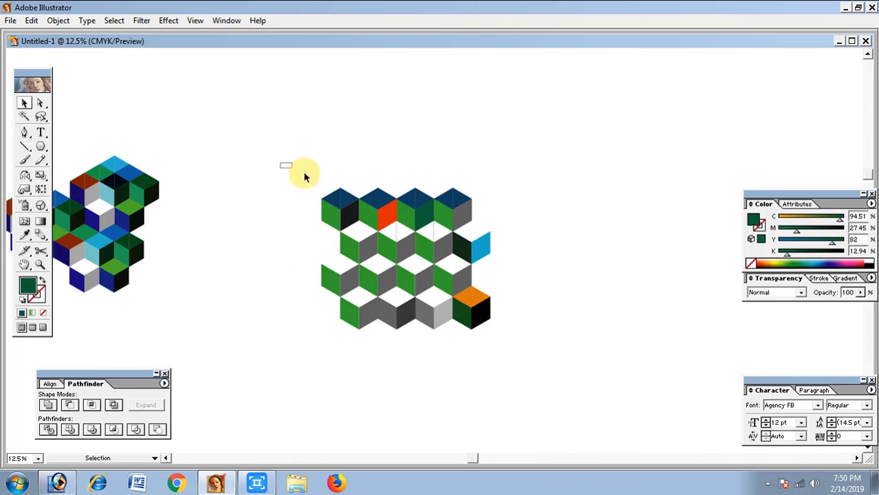
mouse_move(282, 165)
left_mouse_down()
mouse_move(571, 371)
mouse_move(284, 170)
left_mouse_up()
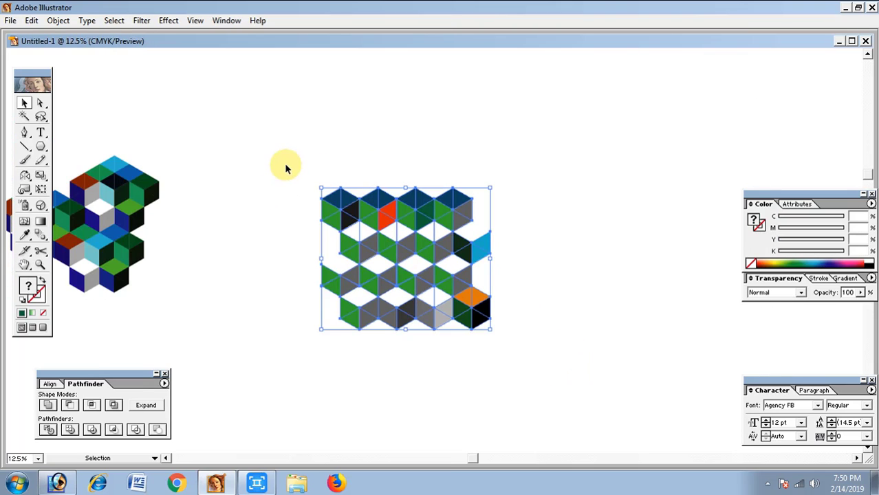
left_click_drag(286, 168, 543, 379)
left_click(538, 356)
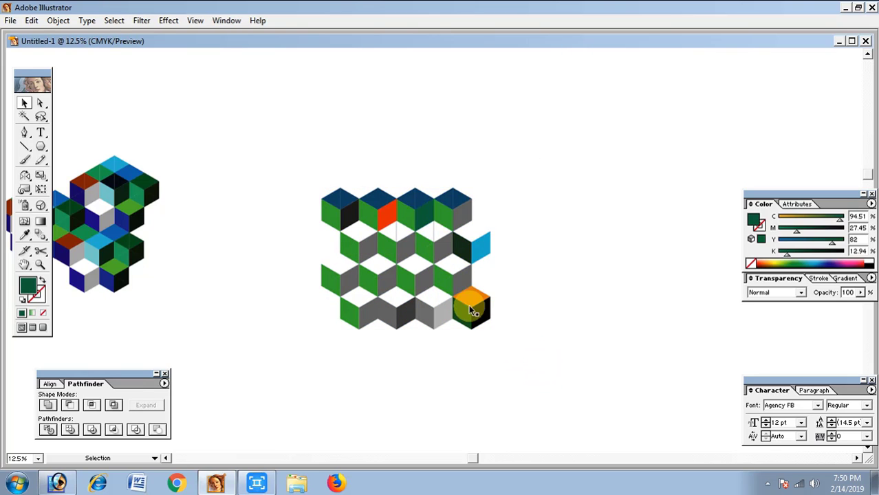
left_click(415, 216)
left_click(600, 230)
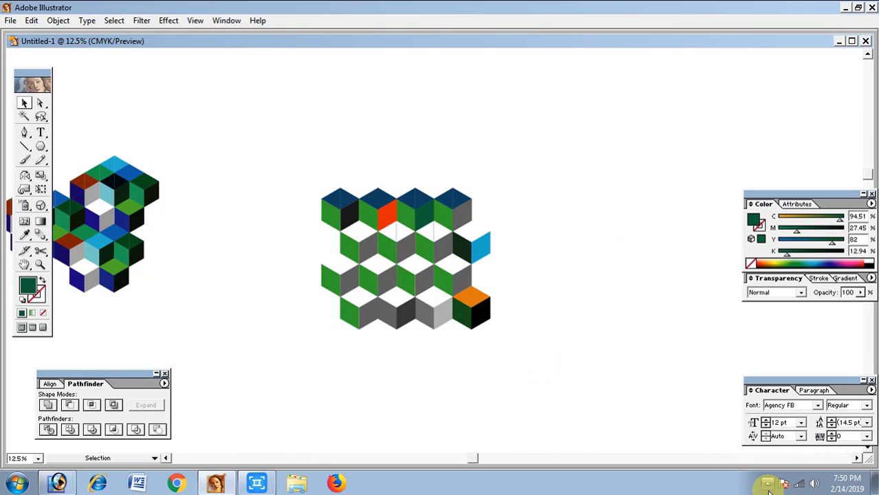